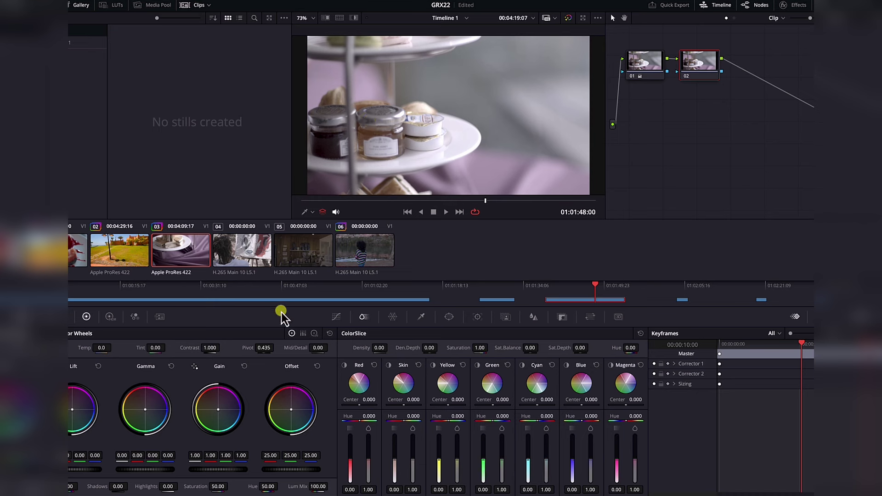
Step: Set the primary saturation of clip 03's second node to 100 and compare this grade version with the alternate ColorSlice version
drag(213, 482, 387, 487)
key(ctrl+n)
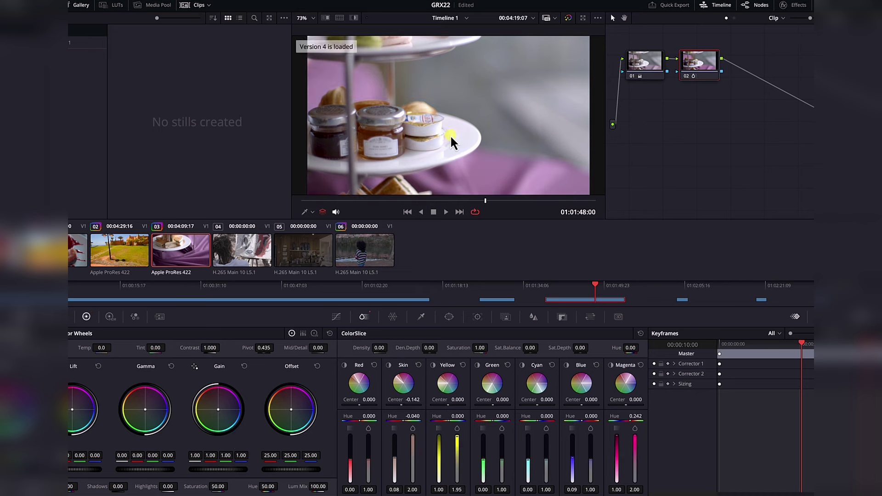
key(ctrl+b)
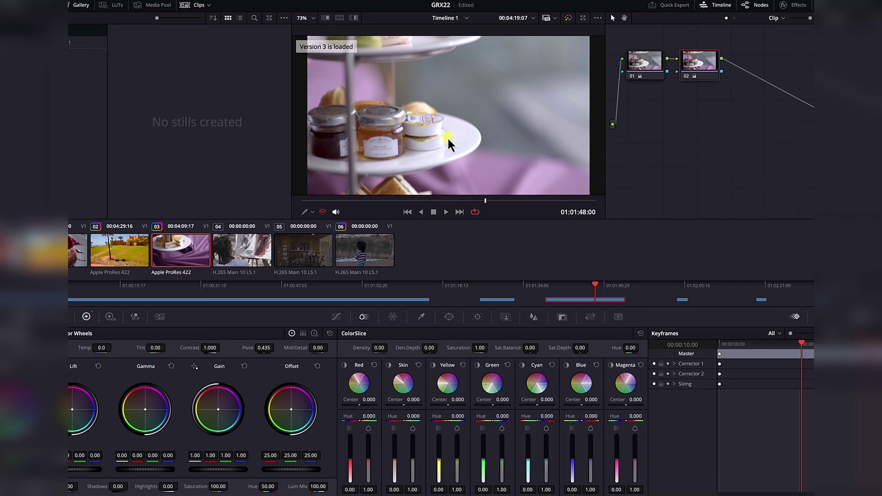
key(ctrl+n)
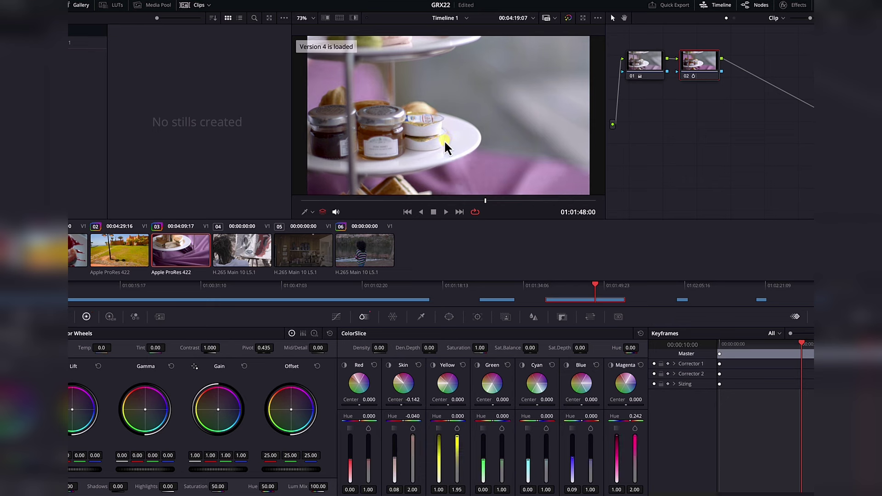
key(ctrl+b)
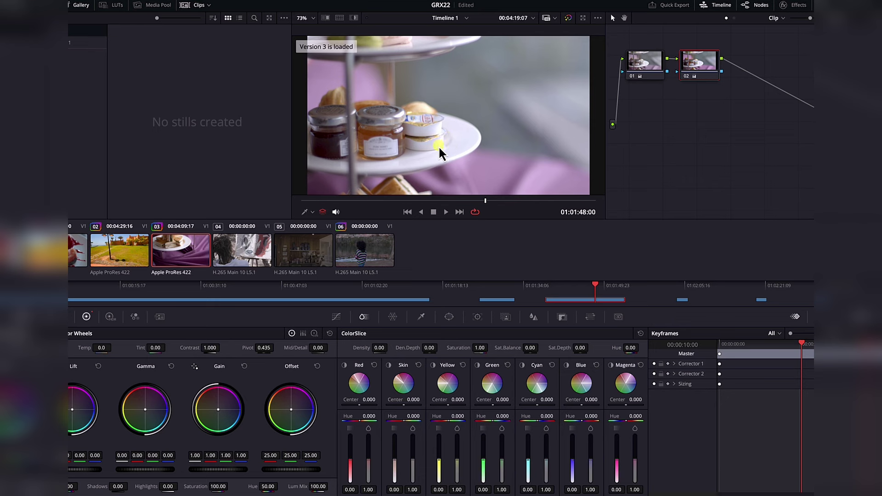
key(ctrl+n)
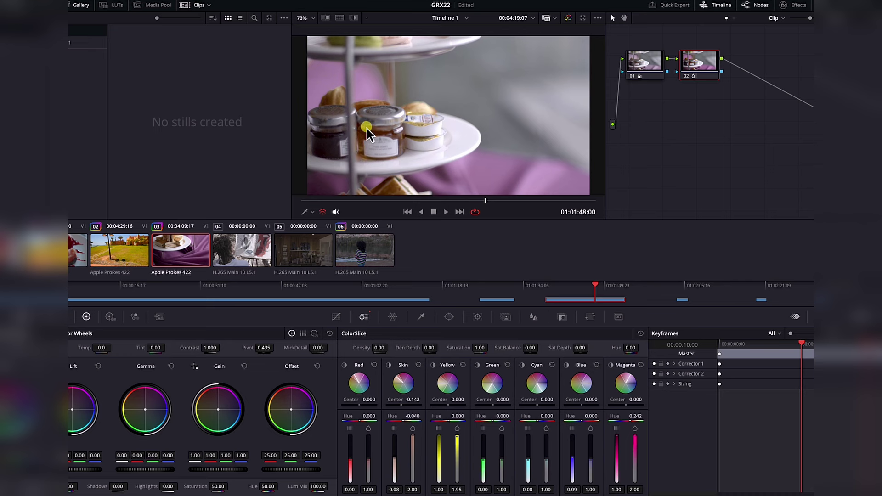
key(ctrl+n)
Step: Select clip 04 with the painted canvas and try raising its primary saturation
click(242, 252)
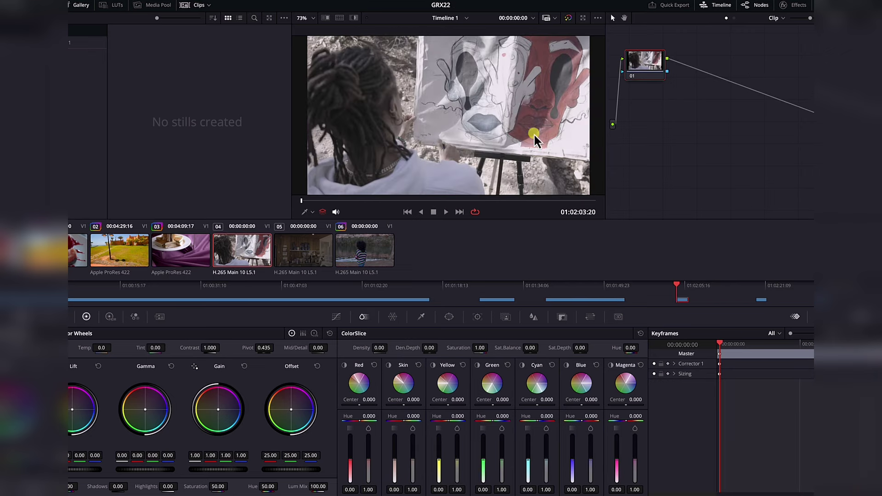
drag(216, 482, 393, 479)
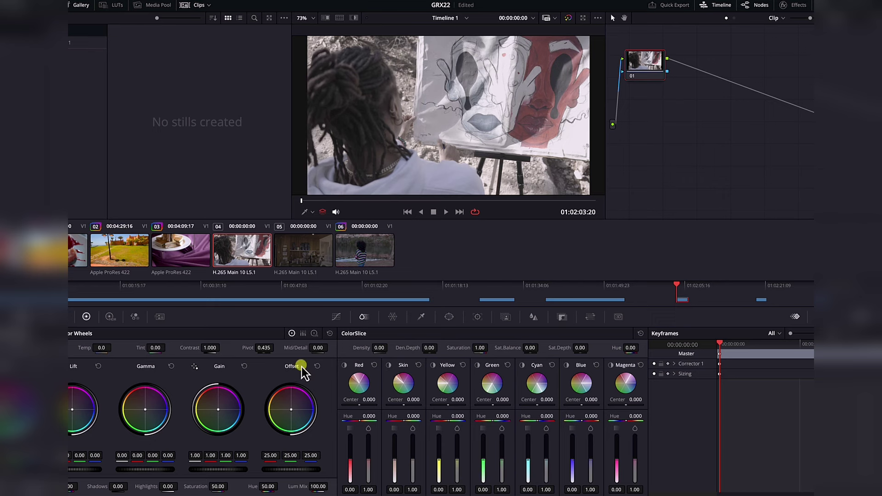
Step: Preview twice which image areas the Red vector in ColorSlice affects, turning its highlight off again
click(344, 367)
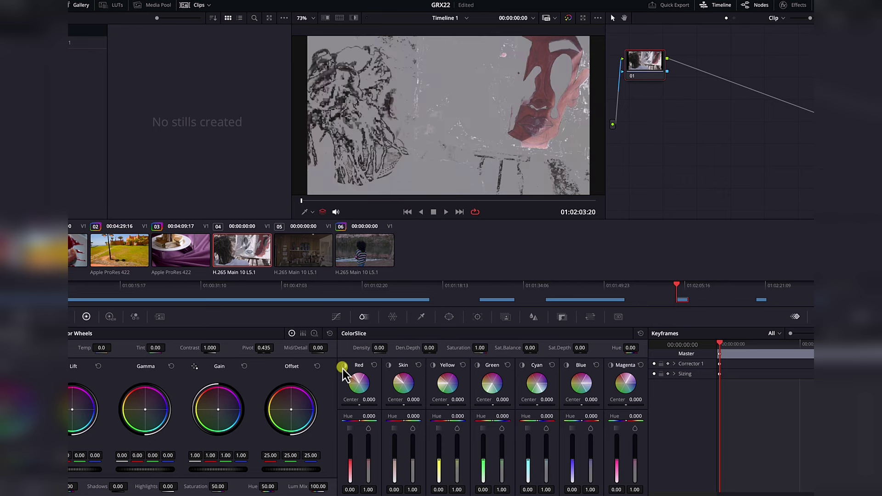
click(344, 368)
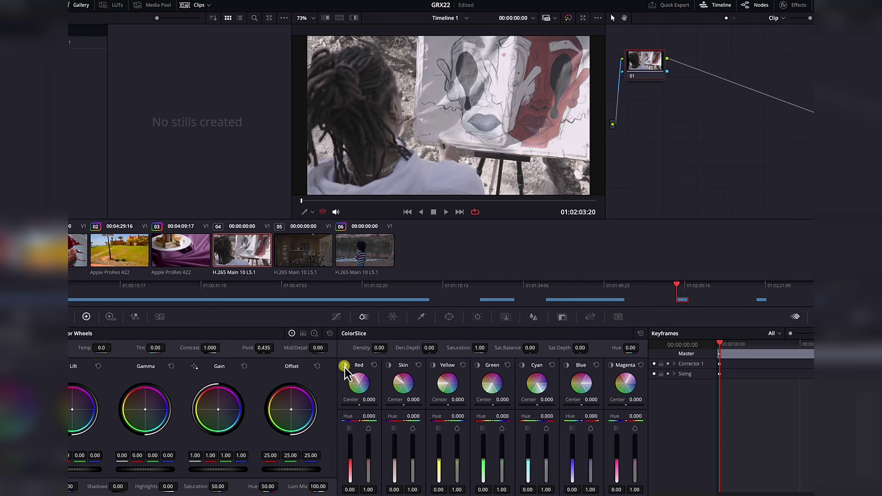
click(341, 367)
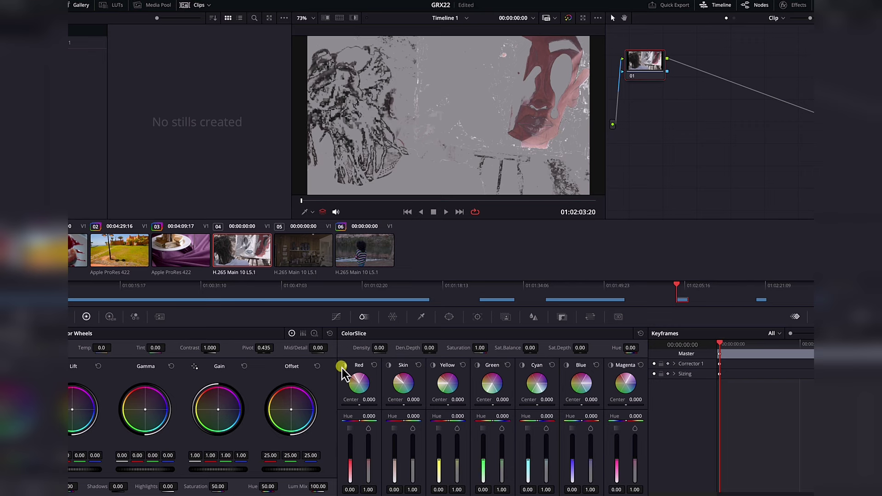
click(341, 367)
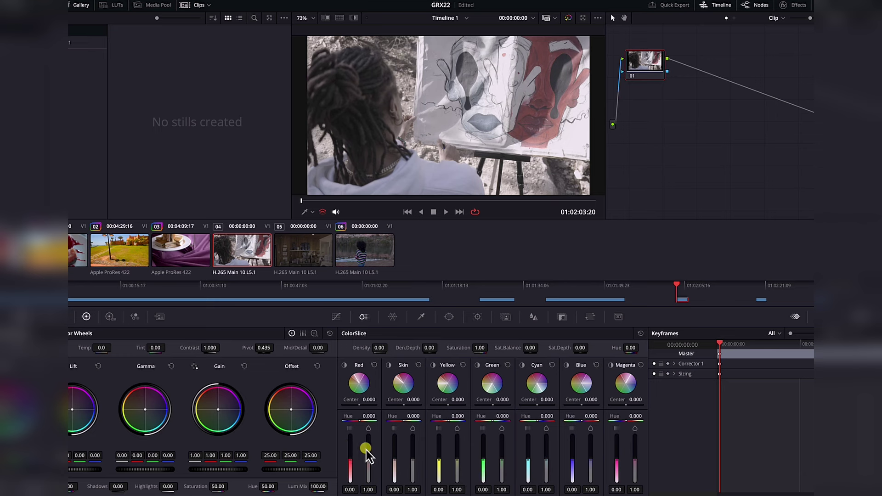
Step: Try the Red vector's saturation at 1.97 and 1.69 in ColorSlice, and reset the ColorSlice adjustments
drag(369, 455, 368, 406)
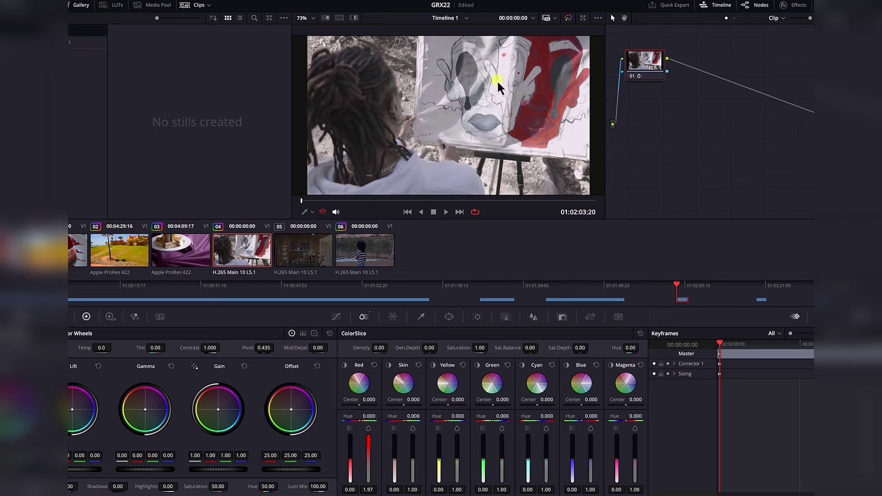
mouse_move(371, 455)
mouse_down()
mouse_move(365, 464)
mouse_move(365, 442)
mouse_up()
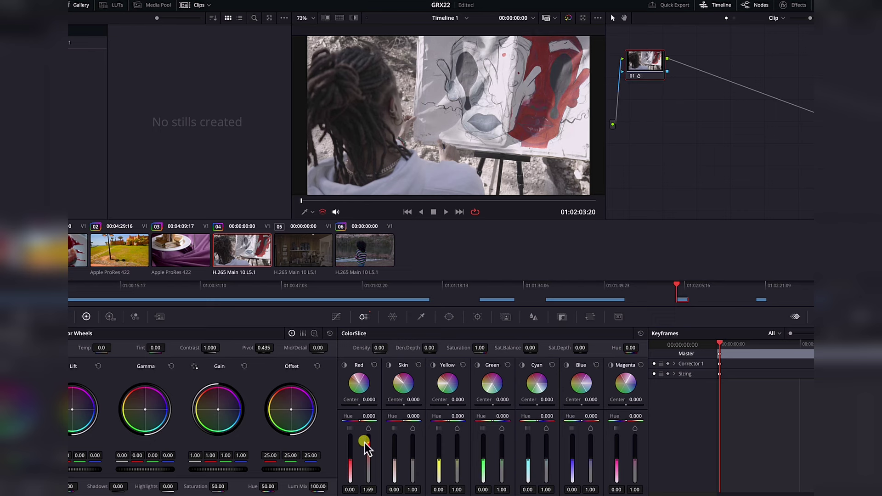
click(641, 334)
Step: Try a higher primary saturation on clip 04 for comparison and undo it
drag(215, 486, 316, 488)
key(ctrl+z)
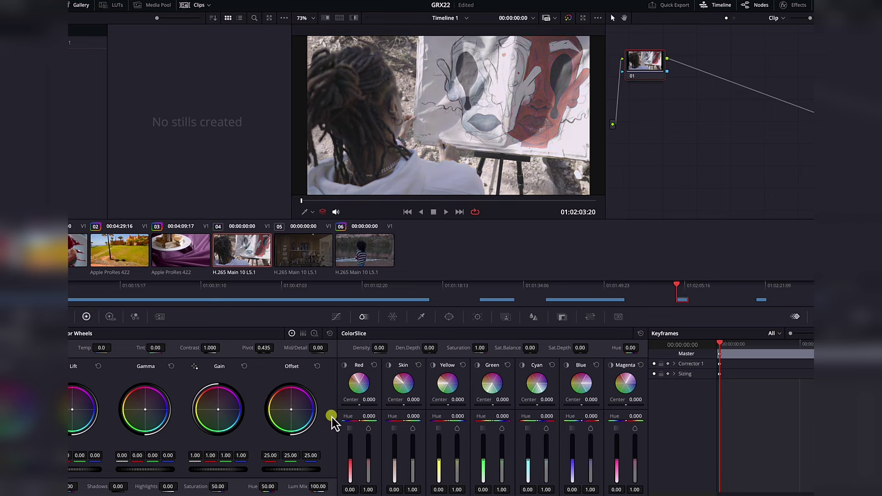
Step: Set the Red vector's saturation to 2.00 and its density to 1.00 in ColorSlice
drag(368, 459, 370, 405)
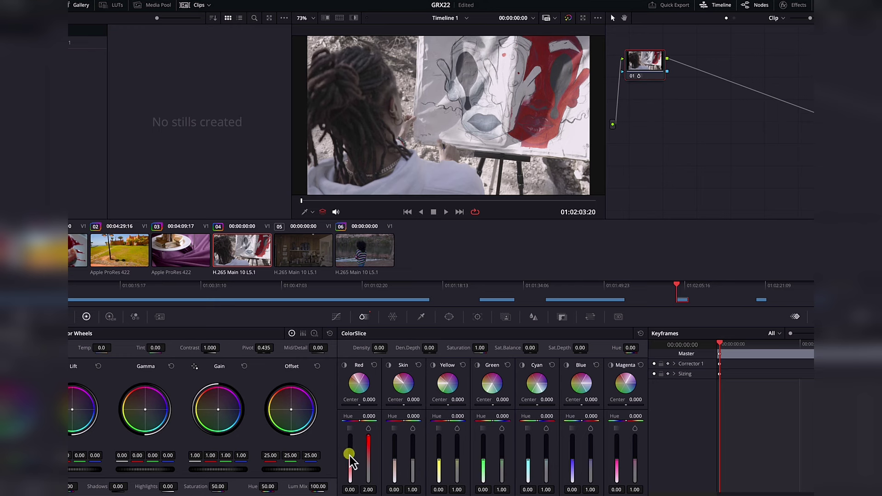
drag(354, 447, 362, 463)
drag(352, 478, 353, 390)
click(365, 439)
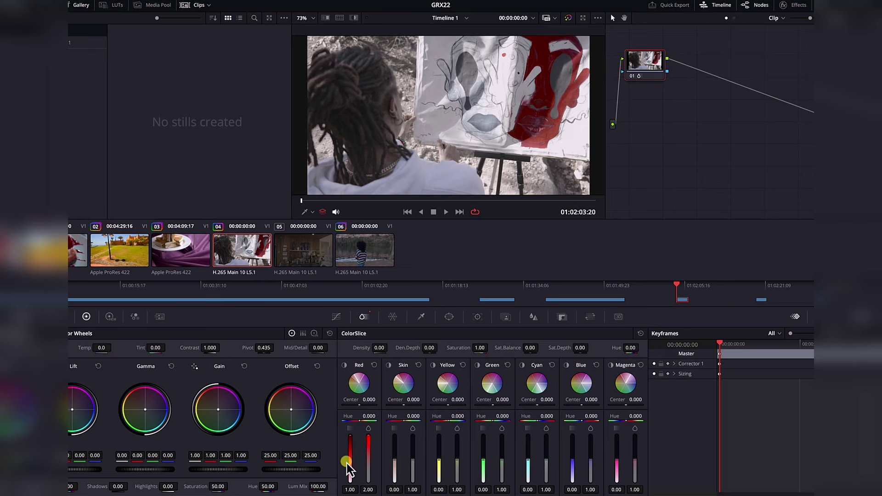
Step: Try out the Red vector's hue and center controls in ColorSlice
mouse_move(360, 420)
mouse_down()
mouse_move(324, 417)
mouse_move(386, 418)
mouse_move(285, 423)
mouse_move(475, 423)
mouse_move(230, 421)
mouse_move(305, 420)
mouse_move(172, 432)
mouse_move(234, 437)
mouse_move(302, 421)
mouse_move(219, 430)
mouse_move(393, 409)
mouse_move(294, 406)
mouse_move(356, 397)
mouse_up()
click(357, 402)
mouse_move(302, 399)
mouse_down()
mouse_move(414, 406)
mouse_move(288, 404)
mouse_move(408, 407)
mouse_move(380, 405)
mouse_up()
Step: Open the HSL qualifier, try narrowing its hue range, and reset the qualifier
click(420, 317)
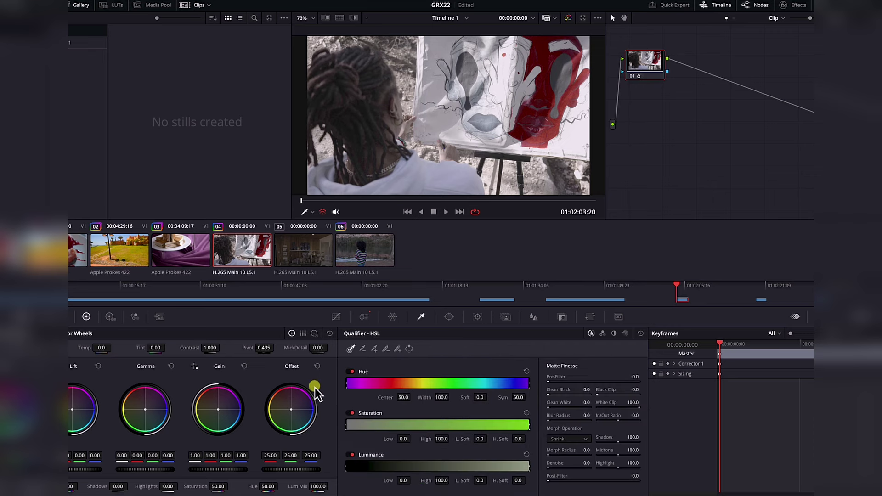
mouse_move(346, 385)
mouse_down()
mouse_move(464, 385)
mouse_move(458, 374)
mouse_up()
click(641, 333)
Step: Return to ColorSlice, try shifting the Red vector's center to 0.116 and back, and reset all ColorSlice adjustments
click(363, 317)
drag(358, 407, 362, 407)
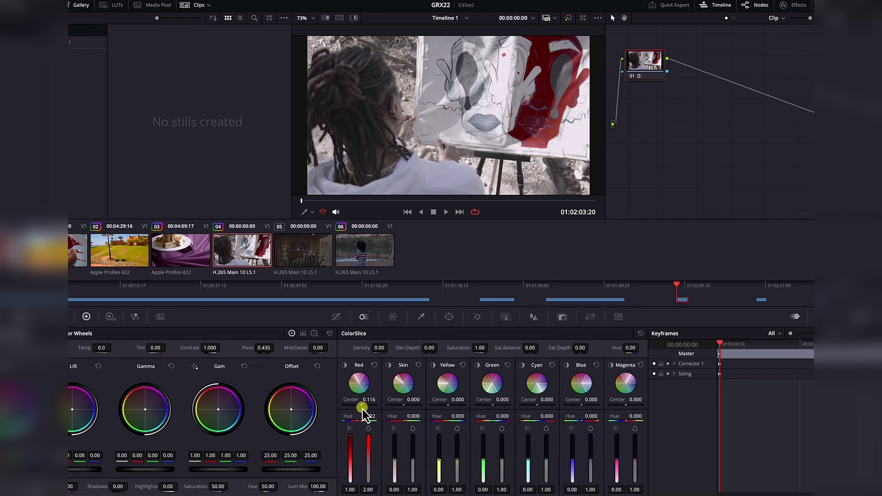
mouse_move(359, 404)
mouse_down()
mouse_move(309, 401)
mouse_move(367, 404)
mouse_move(358, 404)
mouse_up()
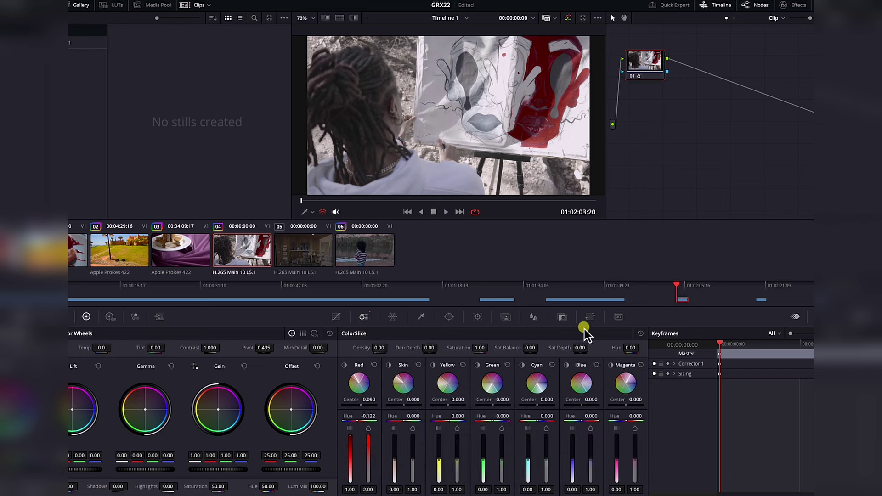
click(642, 339)
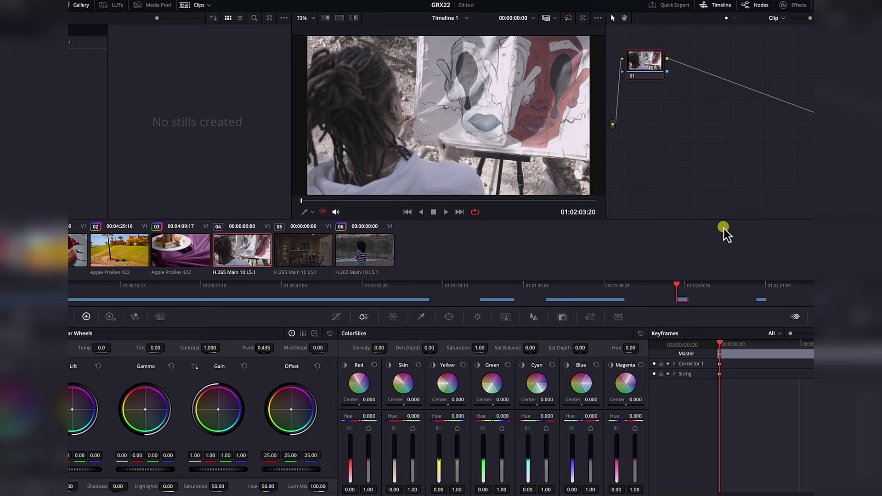
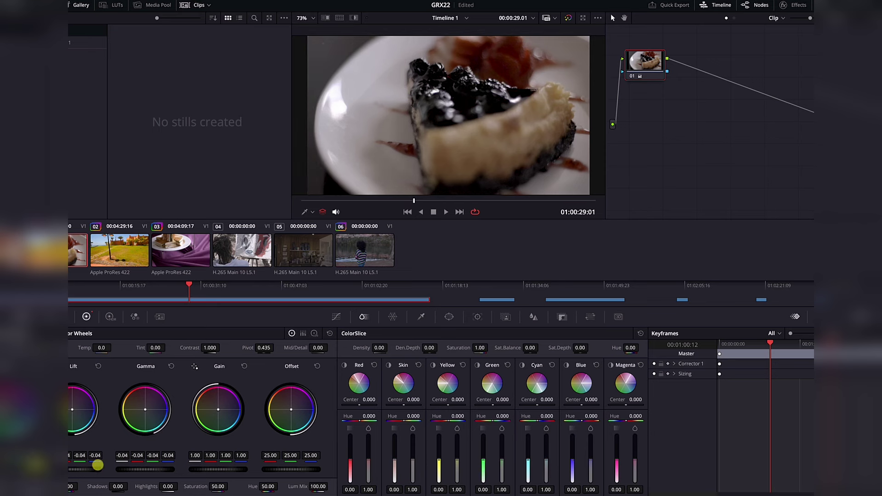
Step: Raise the first node's Gain to 1.12 and add a serial node after it
drag(199, 469, 251, 469)
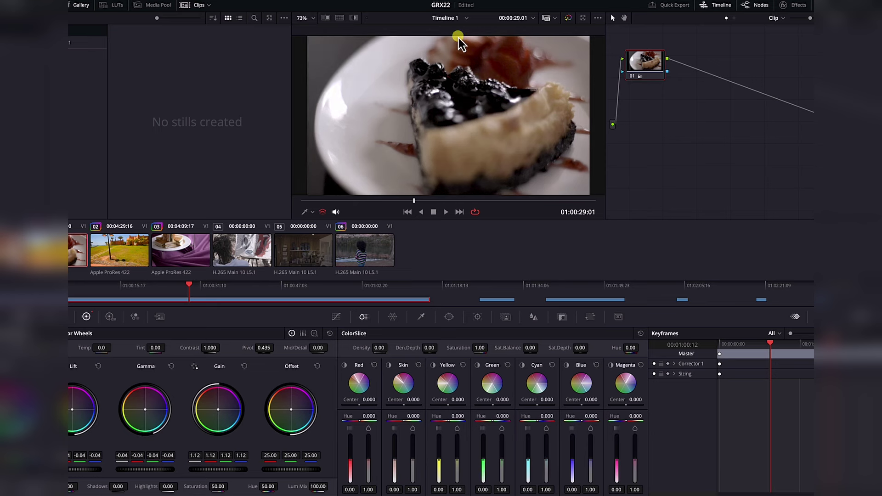
key(alt+s)
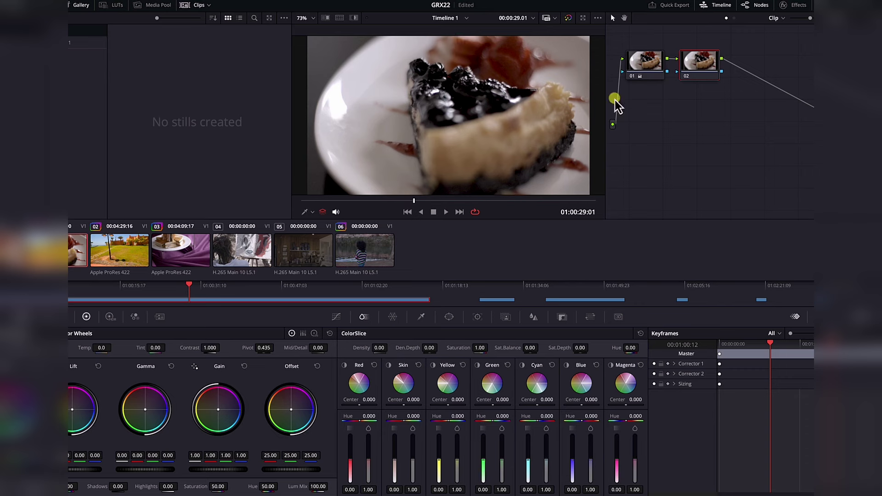
mouse_move(401, 203)
mouse_down()
mouse_move(449, 201)
mouse_move(393, 202)
mouse_up()
drag(211, 476, 361, 479)
drag(268, 486, 529, 20)
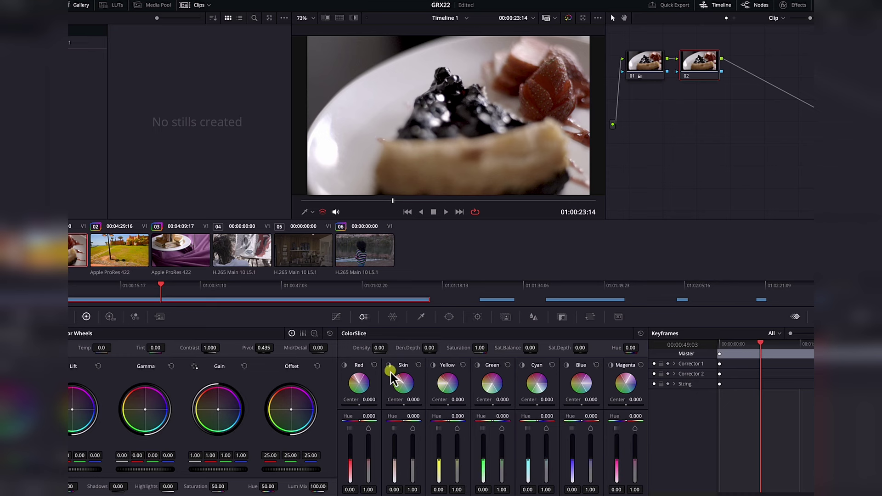
Step: Compare which areas the Red and Skin vectors cover in the frame by highlighting each vector on and off
click(342, 365)
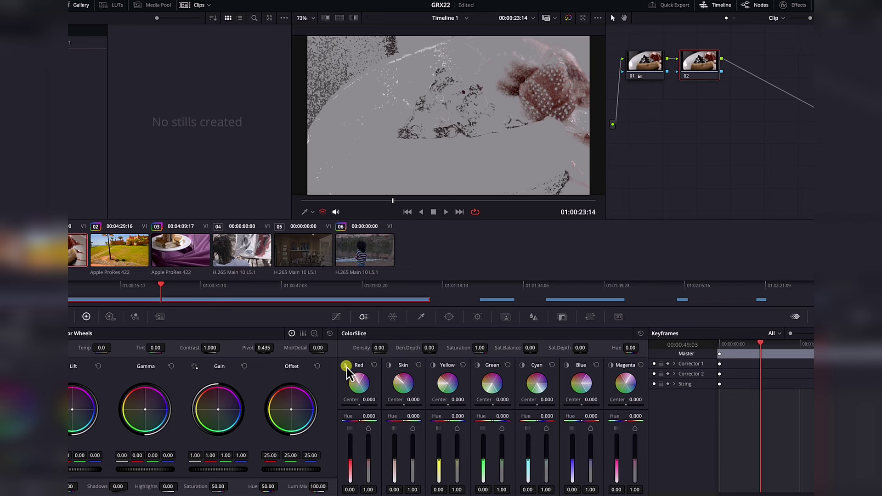
click(344, 365)
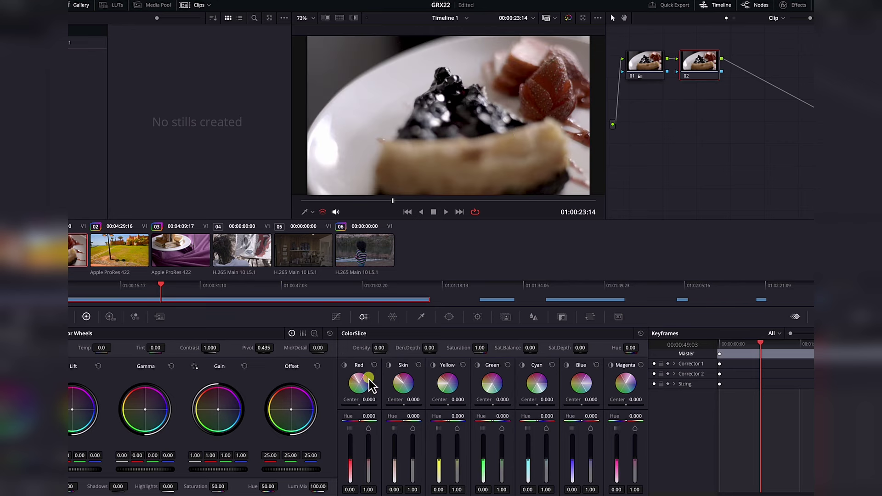
click(390, 365)
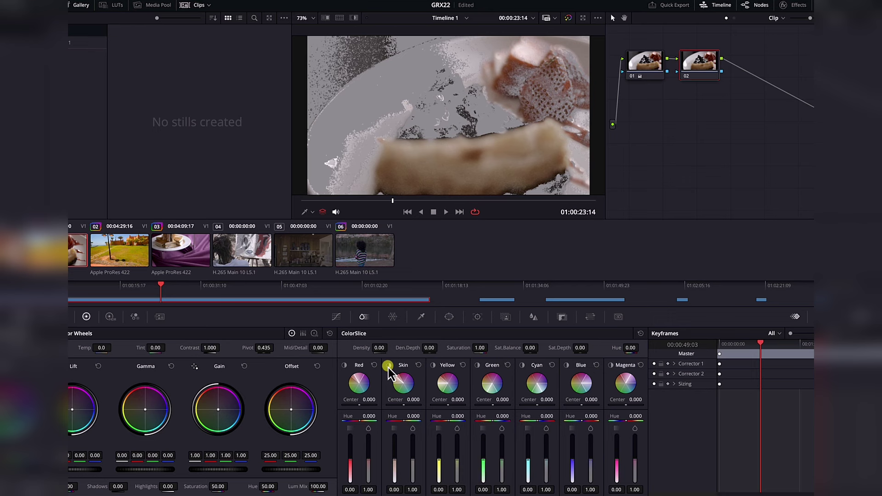
click(388, 366)
click(342, 365)
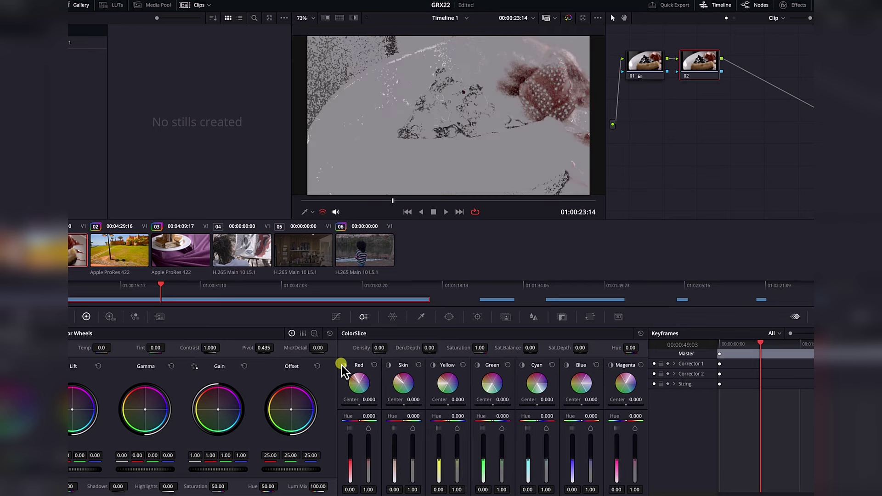
click(342, 365)
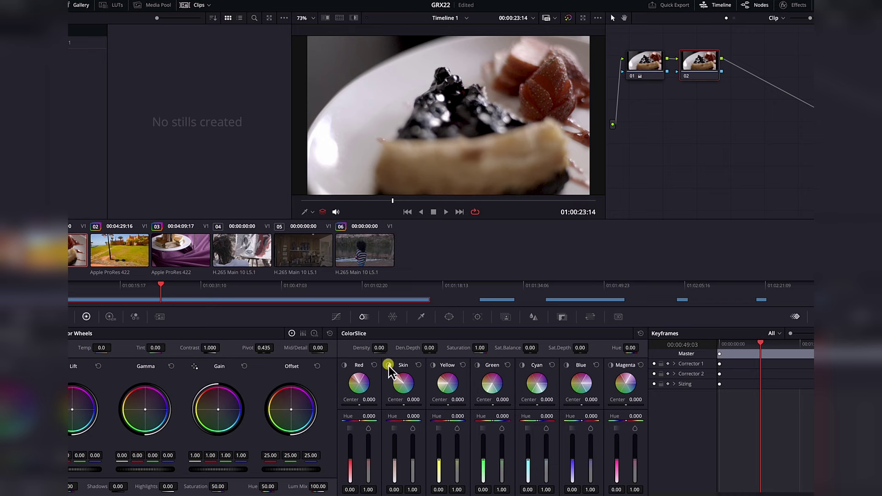
click(389, 365)
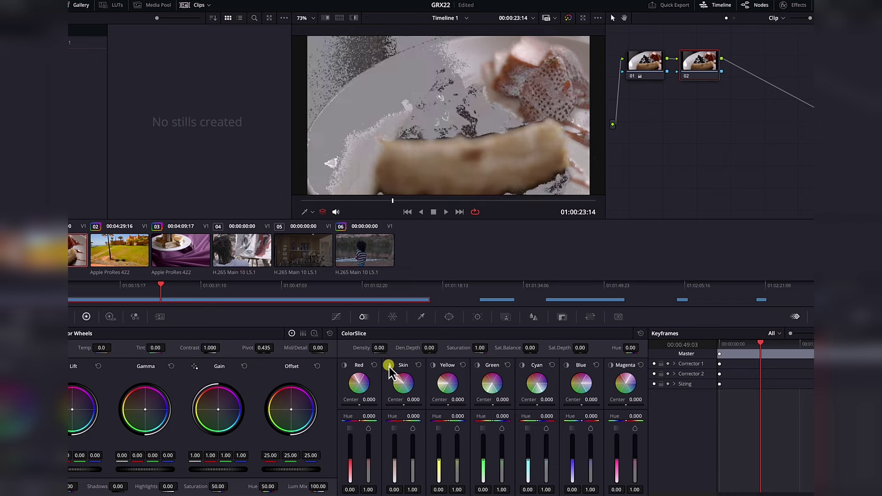
click(388, 365)
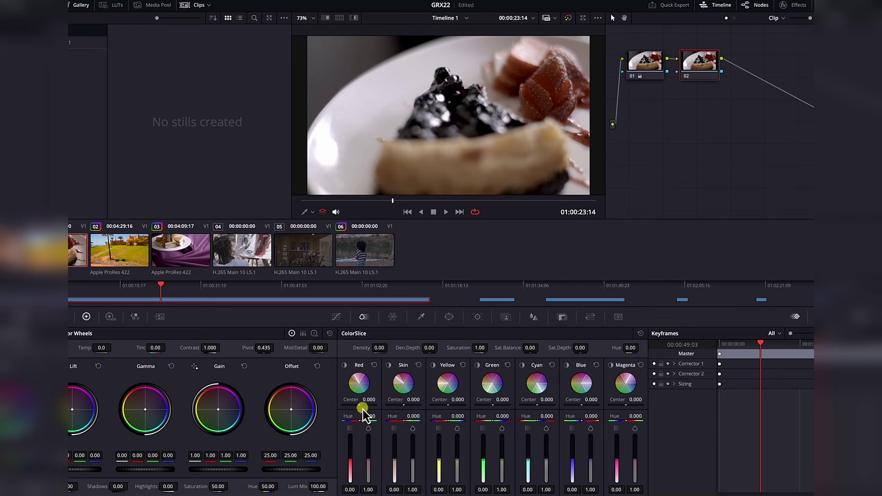
Step: Using a temporary Skin hue shift of -0.990 as a guide, set the Skin vector's center to -0.982 and reset its hue
drag(407, 418, 368, 420)
mouse_move(197, 422)
mouse_down()
mouse_move(233, 419)
mouse_move(181, 425)
mouse_up()
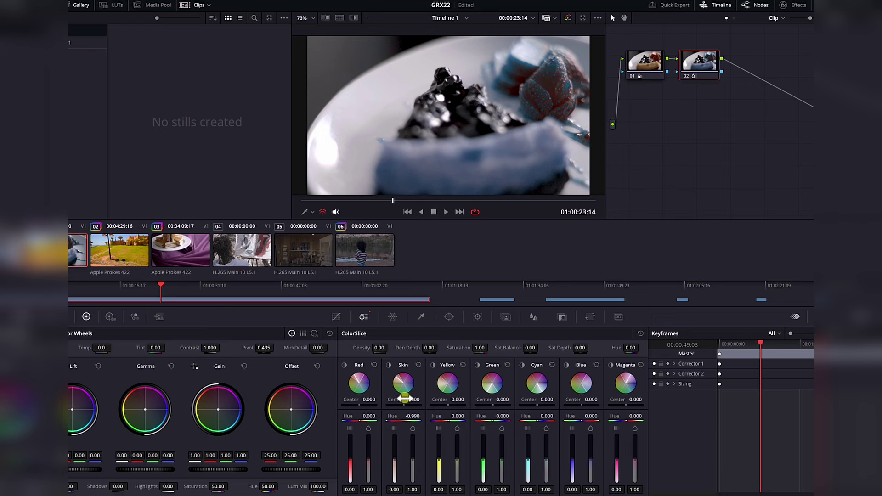
drag(410, 417, 380, 411)
drag(405, 400, 467, 278)
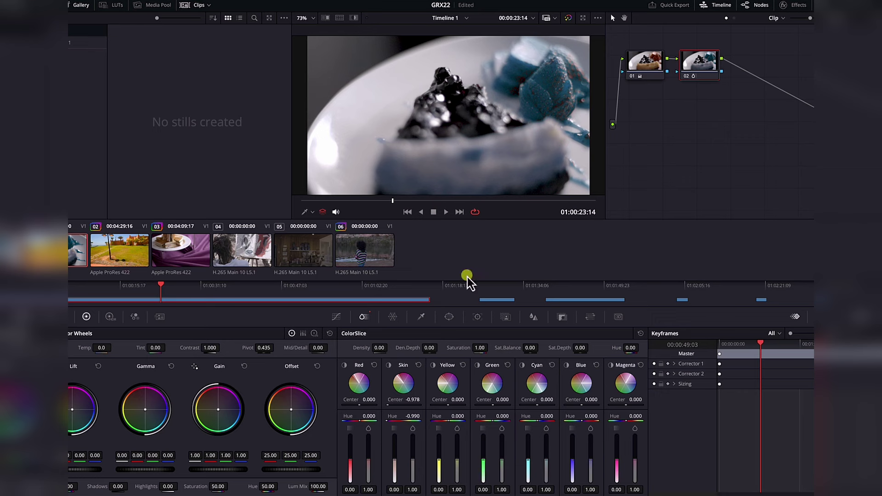
drag(391, 404, 514, 92)
double_click(394, 415)
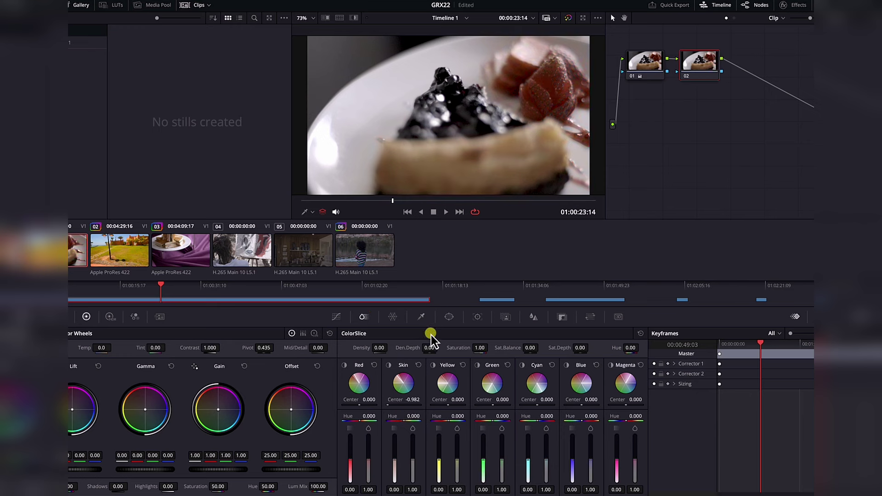
click(389, 366)
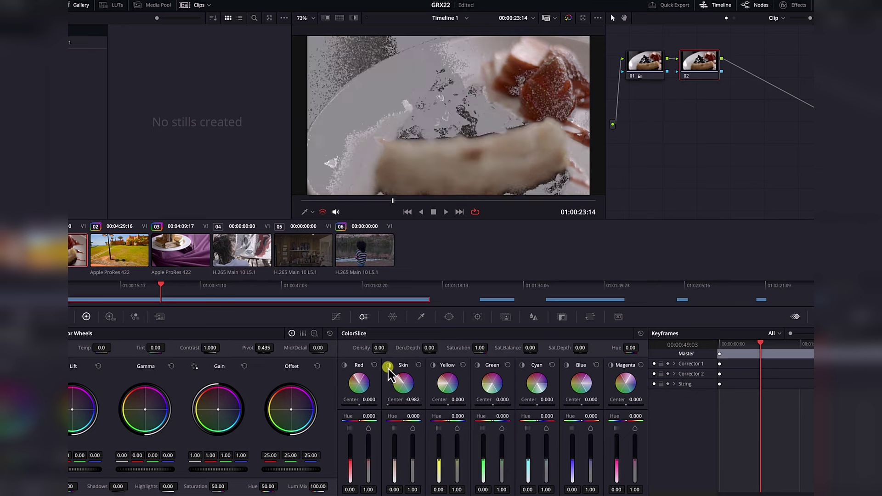
click(388, 367)
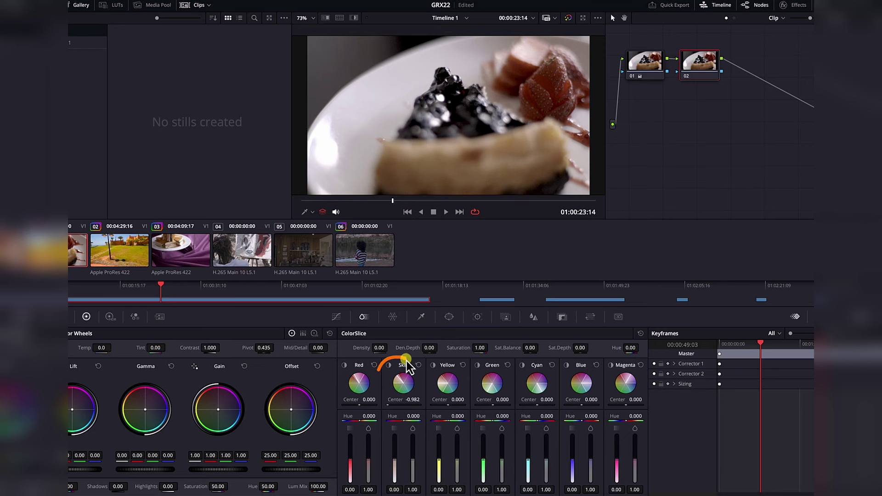
Step: Set the Skin vector's saturation to 2.00 and its density to 0.37
drag(450, 363, 553, 153)
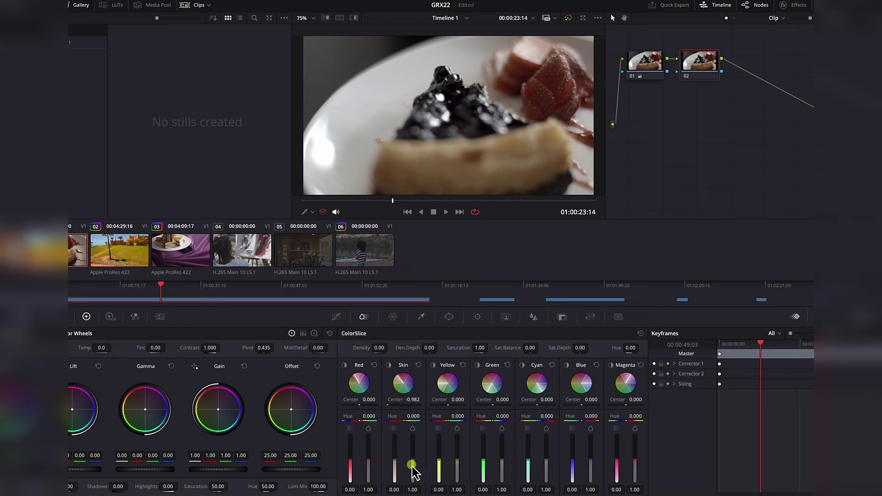
drag(415, 465, 416, 434)
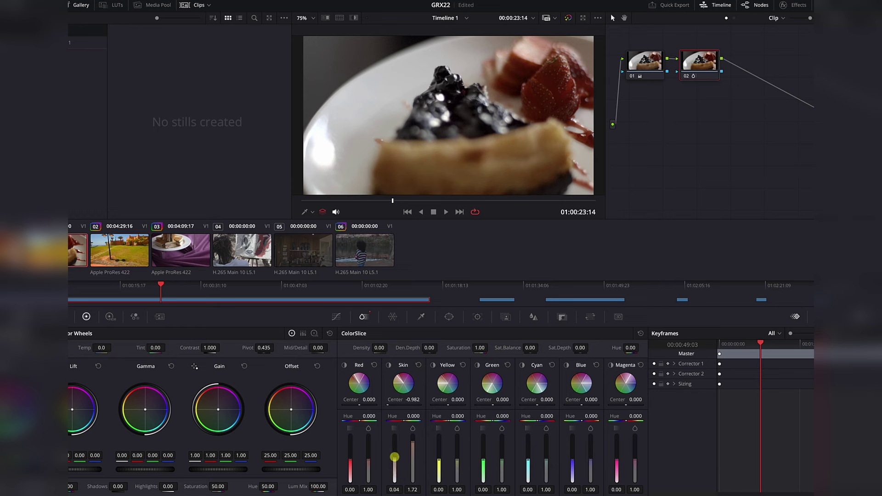
mouse_move(395, 454)
mouse_down()
mouse_move(396, 432)
mouse_move(395, 442)
mouse_move(412, 424)
mouse_move(390, 462)
mouse_move(394, 437)
mouse_move(392, 475)
mouse_move(391, 451)
mouse_up()
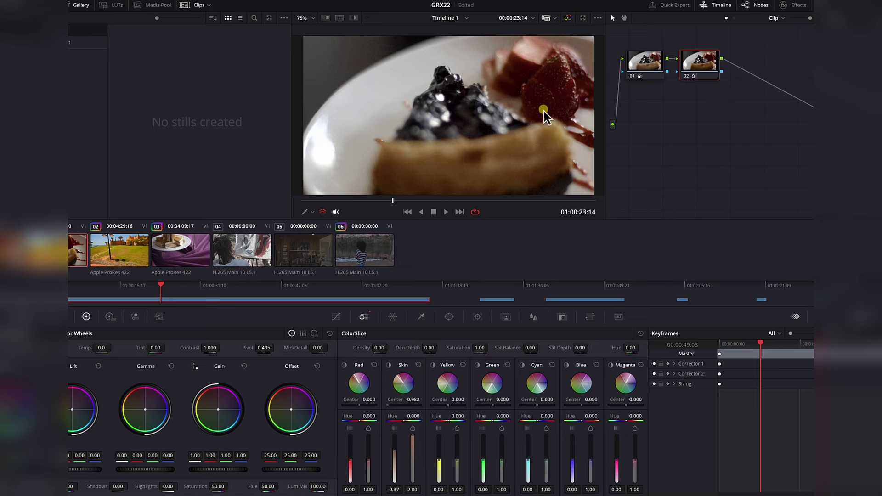
Step: At 01:00:42:21, examine which areas the Blue, Magenta, Cyan, Green, Yellow and Skin vectors each cover
drag(394, 200, 467, 200)
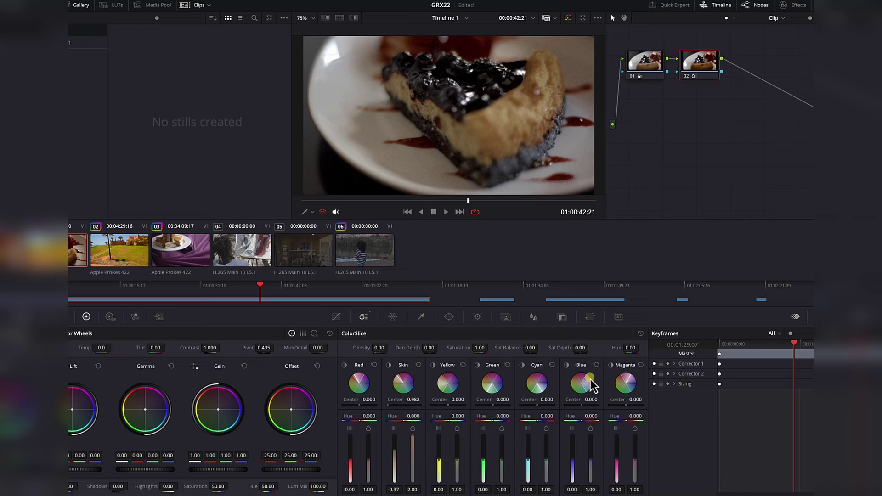
click(566, 366)
click(565, 365)
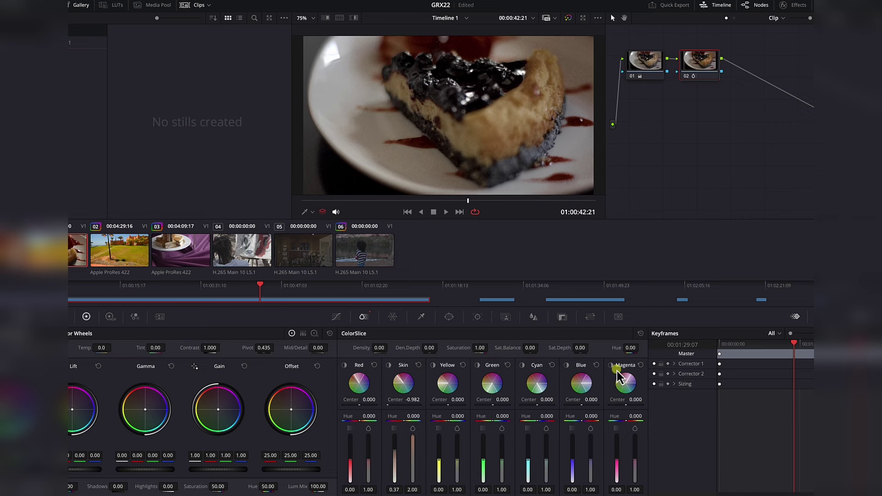
click(611, 366)
click(611, 366)
click(523, 365)
click(523, 366)
click(476, 366)
click(476, 366)
click(434, 366)
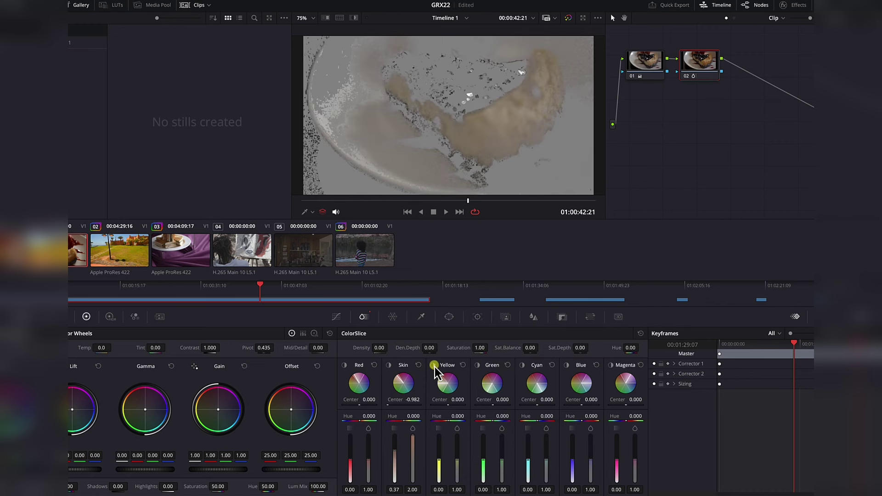
click(434, 365)
click(387, 366)
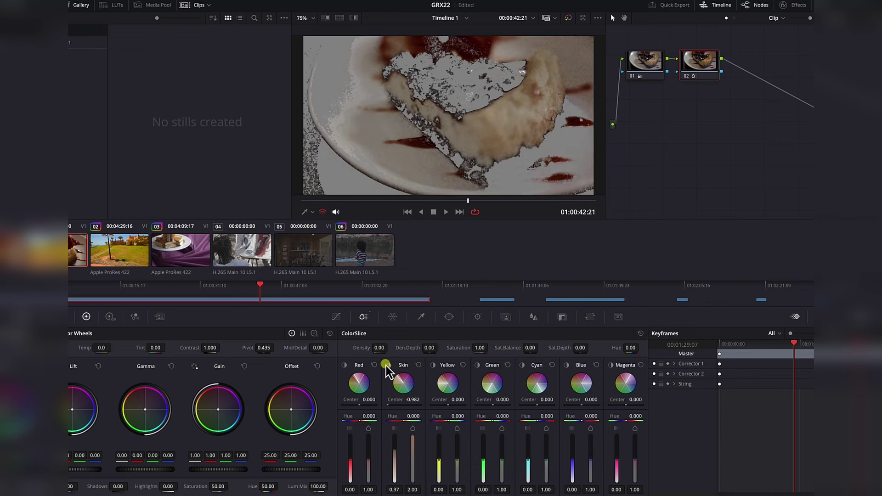
click(387, 366)
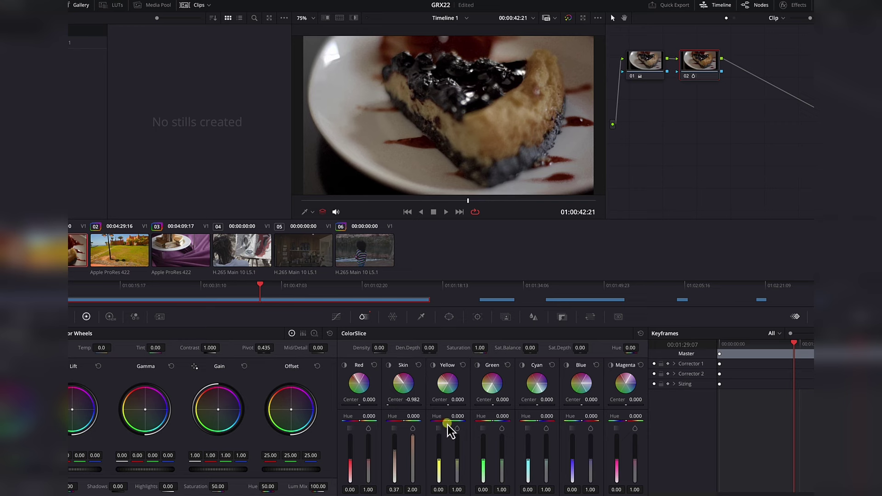
Step: Set the Yellow vector's center to -0.276, density to 1.00, saturation to 2.00 and hue to -0.012
drag(447, 421, 399, 405)
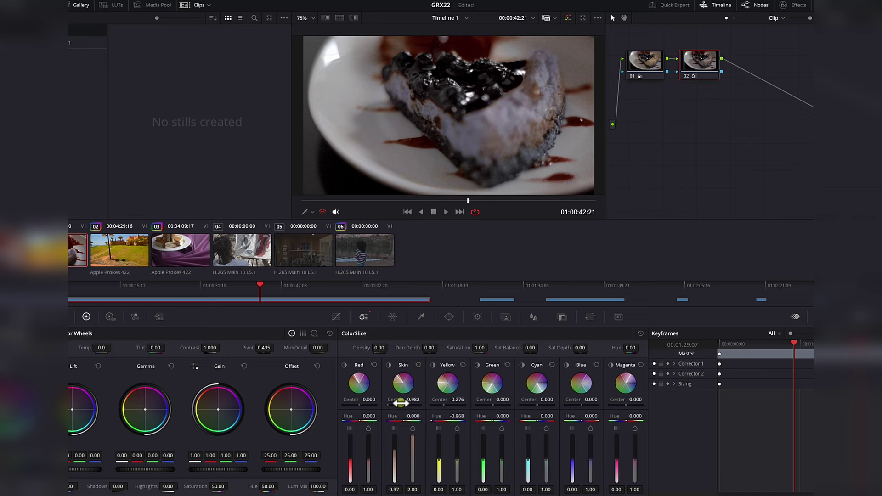
double_click(437, 416)
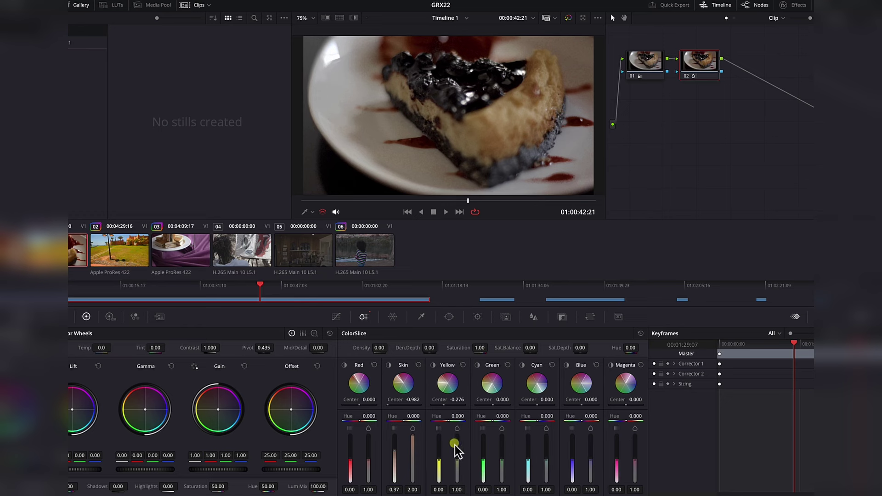
drag(456, 467, 459, 440)
drag(439, 460, 438, 414)
drag(458, 446, 454, 425)
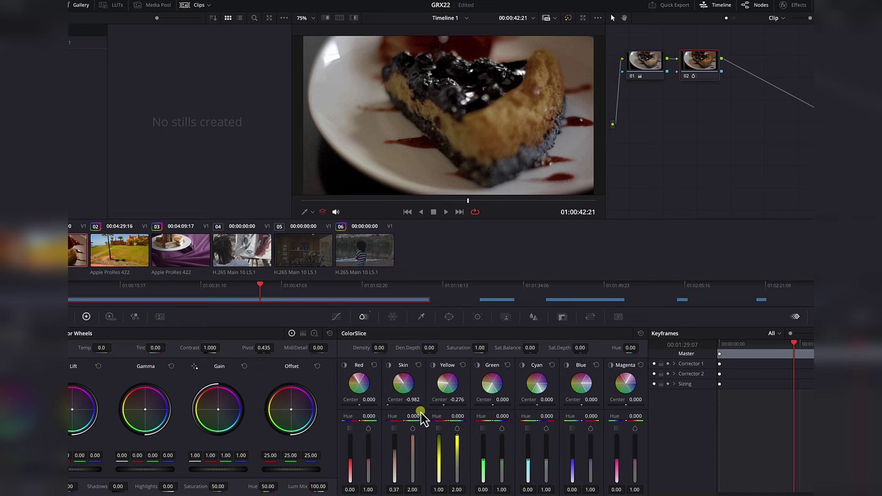
mouse_move(450, 420)
mouse_down()
mouse_move(419, 420)
mouse_move(491, 420)
mouse_move(392, 421)
mouse_move(453, 420)
mouse_move(445, 420)
mouse_up()
Step: Create a second grading version in which a fresh serial node with raised primary saturation replaces the ColorSlice node
drag(457, 203, 437, 211)
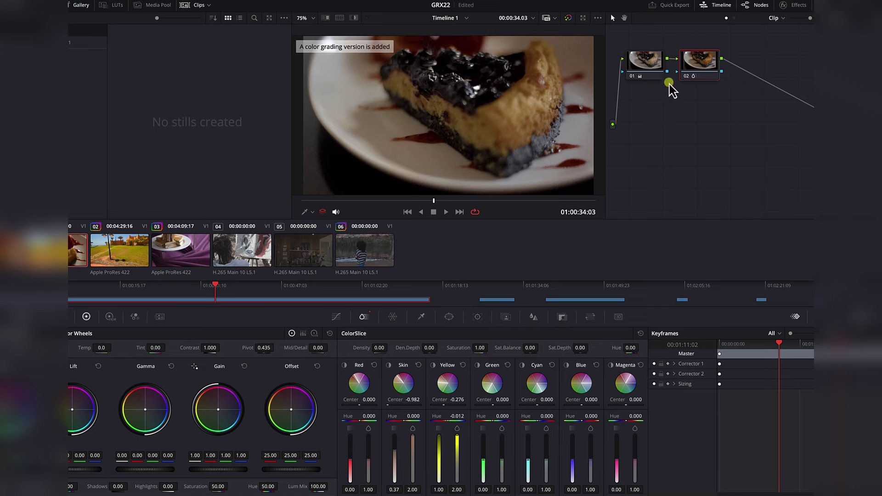
click(692, 67)
key(Delete)
key(alt+s)
drag(214, 487, 398, 461)
Step: Switch back and forth between the ColorSlice version and the primary saturation version to compare them
key(ctrl+b)
key(ctrl+n)
key(ctrl+b)
key(ctrl+b)
key(ctrl+n)
Step: Play the dessert clip in reverse and forward with the ColorSlice grade to review it on other frames
key(space)
key(space)
key(j)
key(j)
key(j)
key(j)
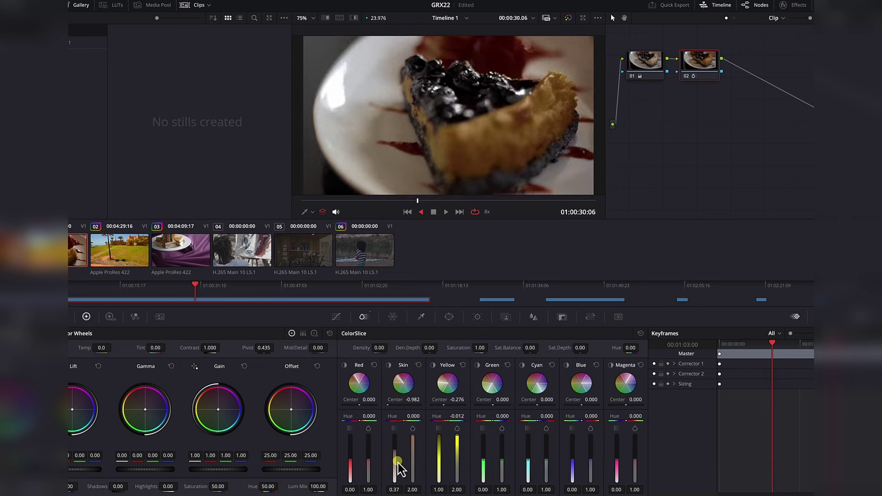
key(l)
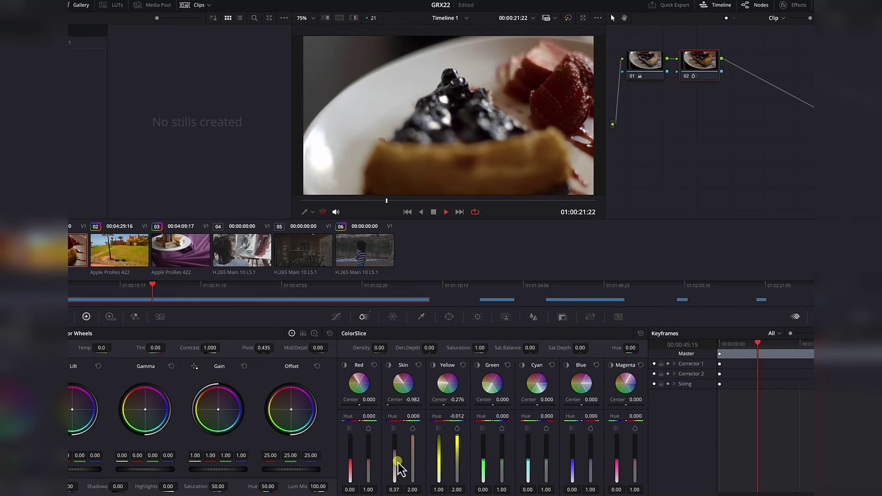
key(l)
key(l)
key(l)
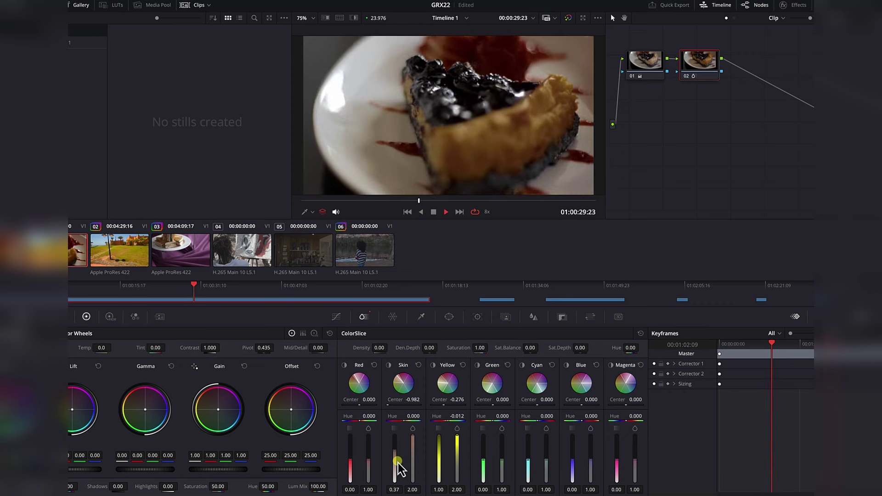
key(k)
Step: Compare the two grading versions again on the frame where playback was stopped
key(ctrl+b)
key(ctrl+n)
key(ctrl+b)
key(ctrl+n)
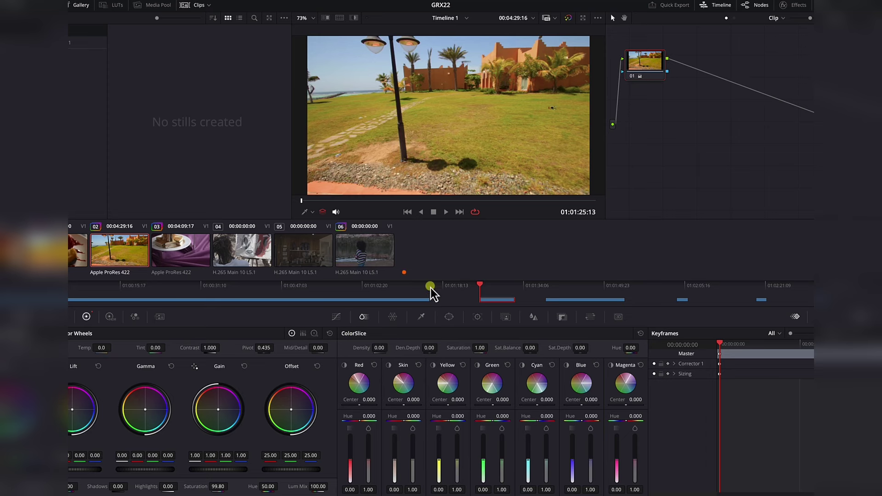
click(387, 365)
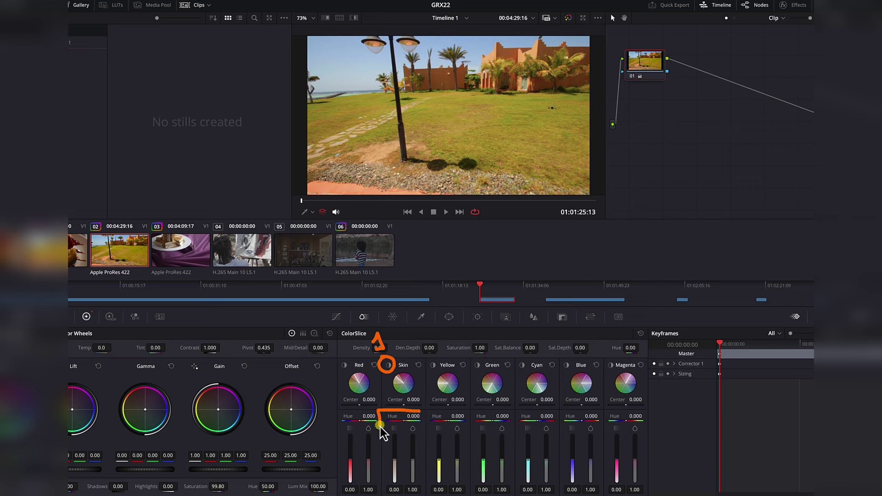
drag(375, 380, 386, 395)
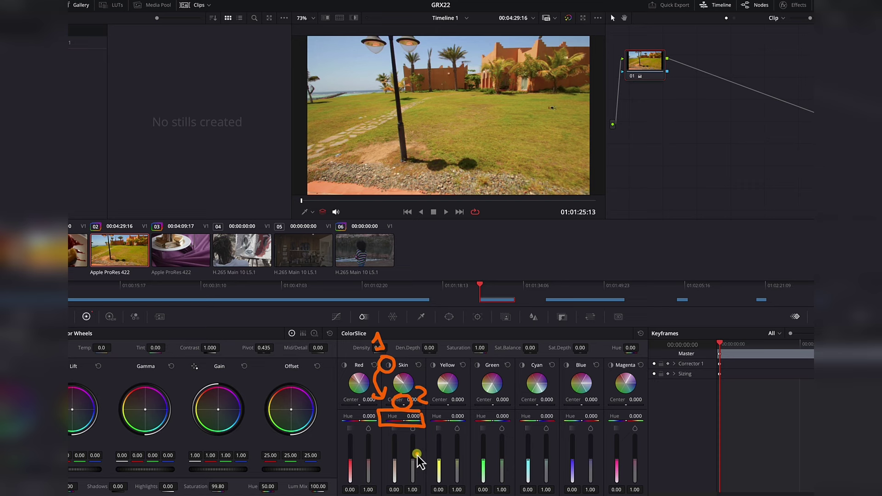
drag(381, 452, 390, 459)
drag(388, 451, 385, 463)
drag(445, 442, 431, 422)
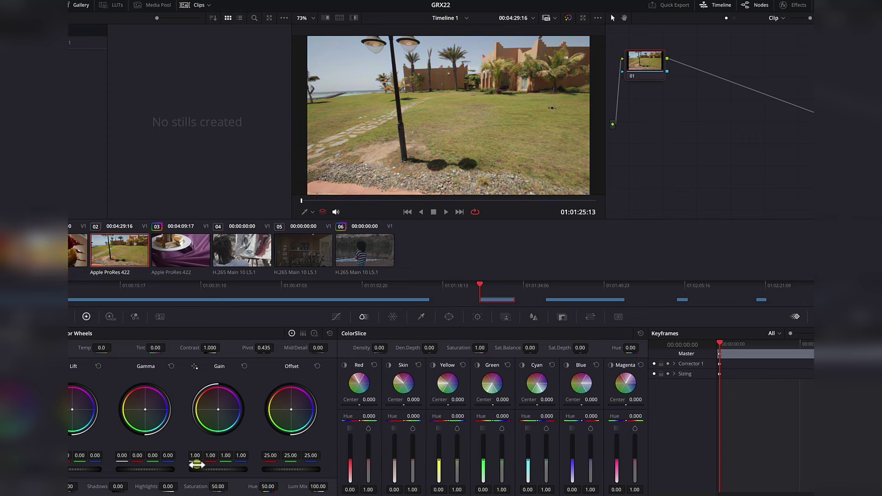
Step: Set the lawn clip's primary saturation to 98.80 and add a grading version with the primary wheels reset
drag(216, 483, 314, 482)
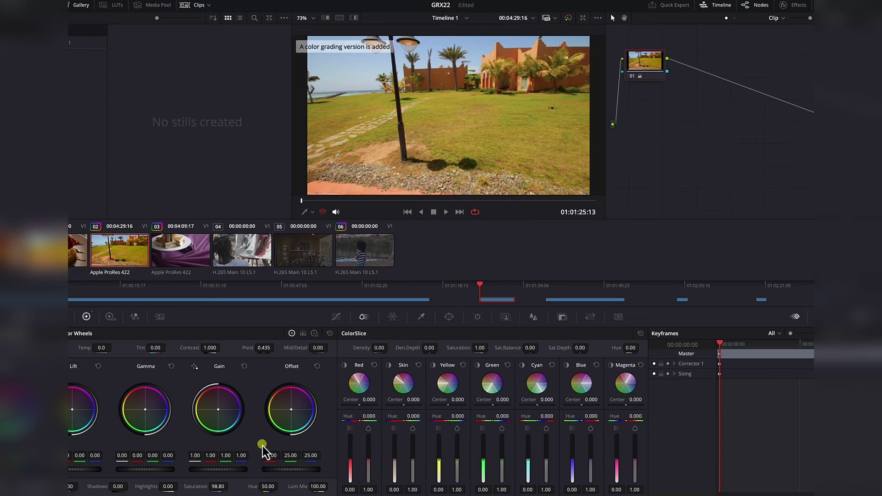
click(330, 334)
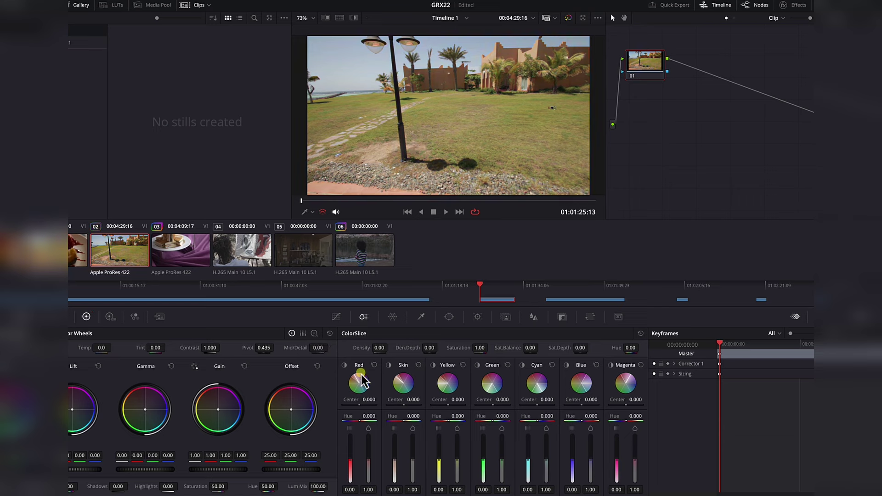
Step: Highlight the Red and Skin vectors in turn to see which areas of the lawn clip each one covers
click(343, 365)
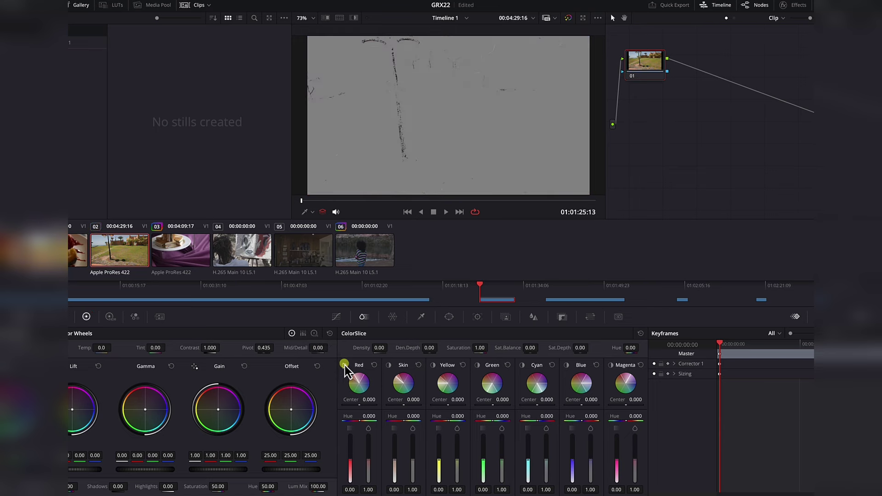
click(343, 365)
click(389, 365)
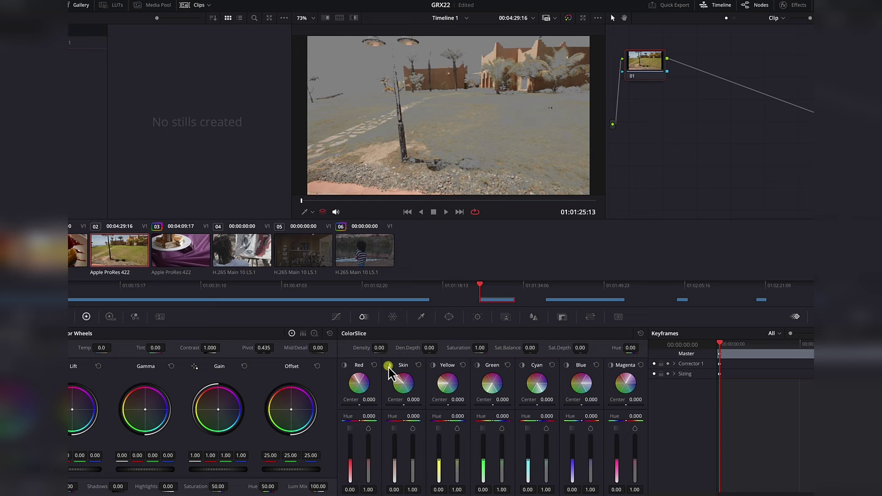
click(389, 366)
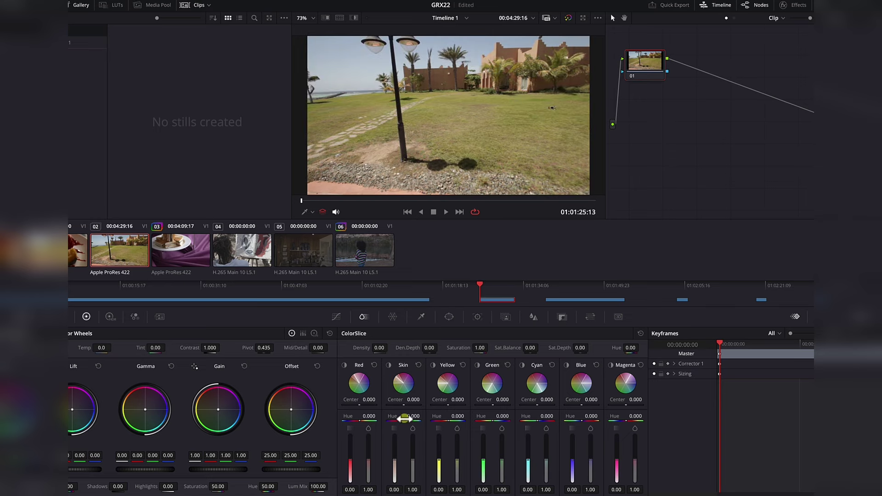
Step: Set the Skin vector's center to -0.286 using a temporary hue shift, with saturation 2.00 and density 0.30
drag(403, 420, 342, 417)
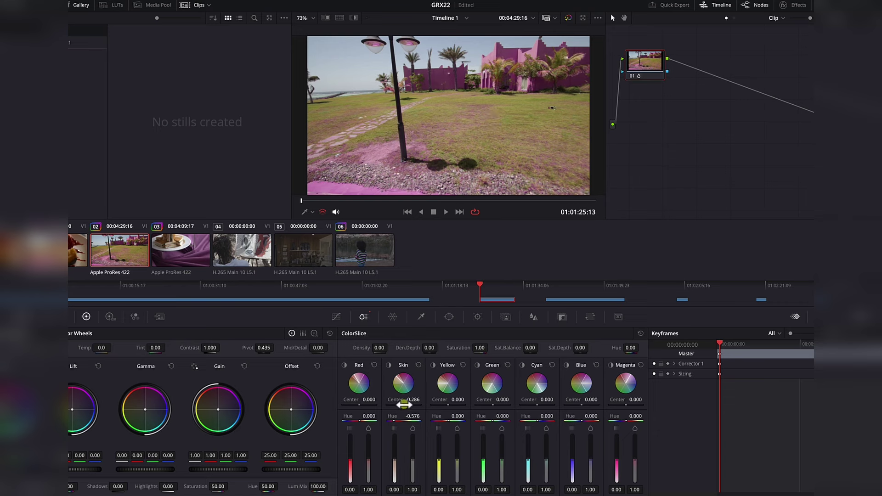
double_click(394, 416)
drag(408, 459, 382, 463)
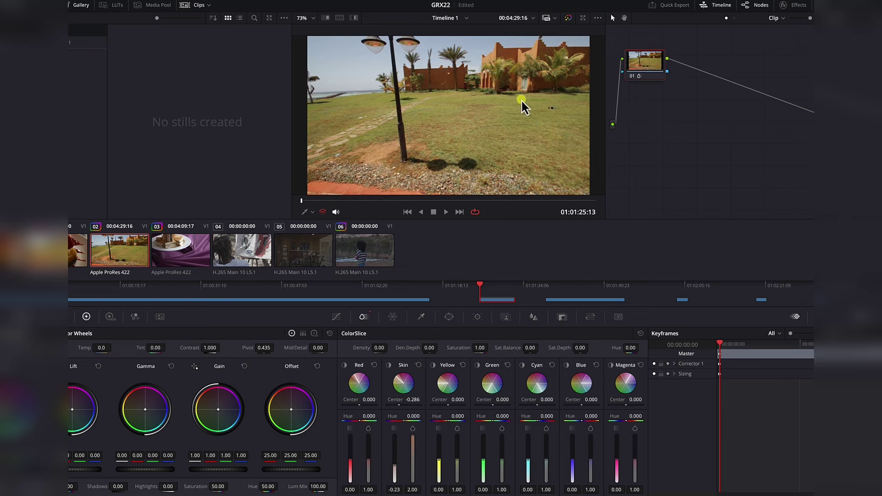
drag(394, 461, 391, 439)
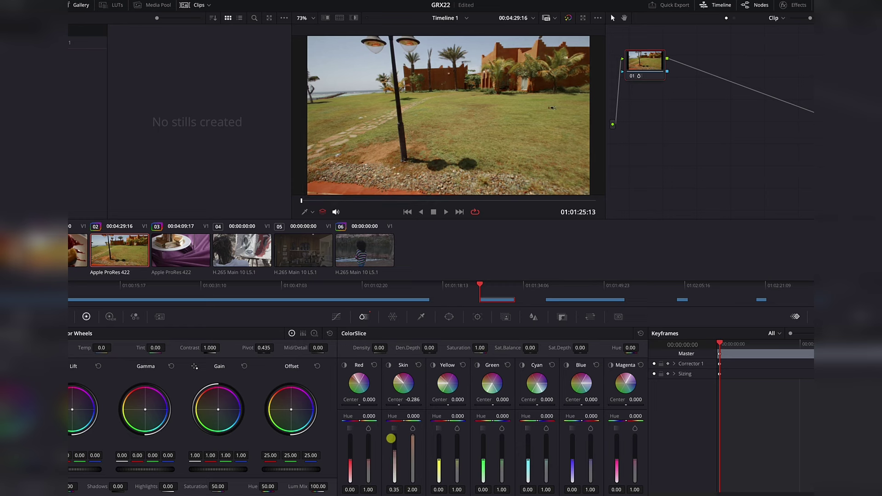
Step: Center the Yellow vector at -0.796 using a temporary hue shift, and set its density to 0.95, saturation to 1.63 and hue to 0.370
click(431, 365)
drag(446, 416, 692, 423)
drag(463, 397, 403, 407)
drag(508, 401, 290, 413)
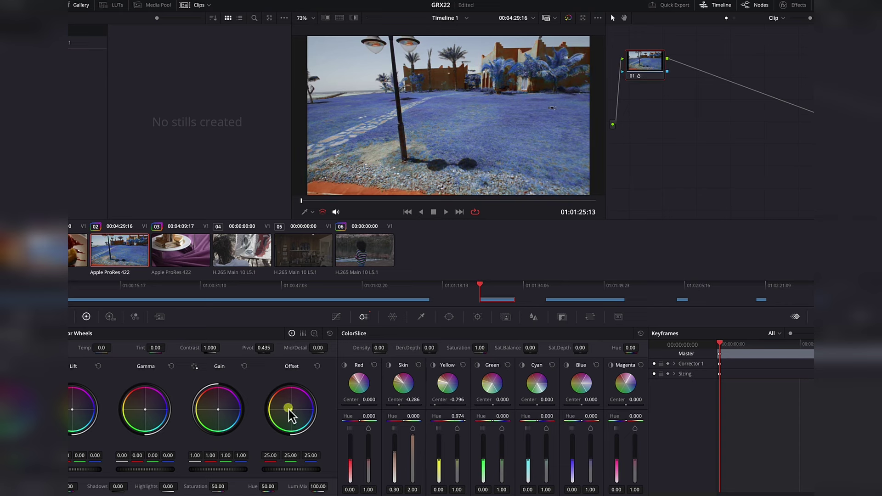
double_click(438, 417)
drag(457, 460, 438, 456)
drag(450, 420, 497, 423)
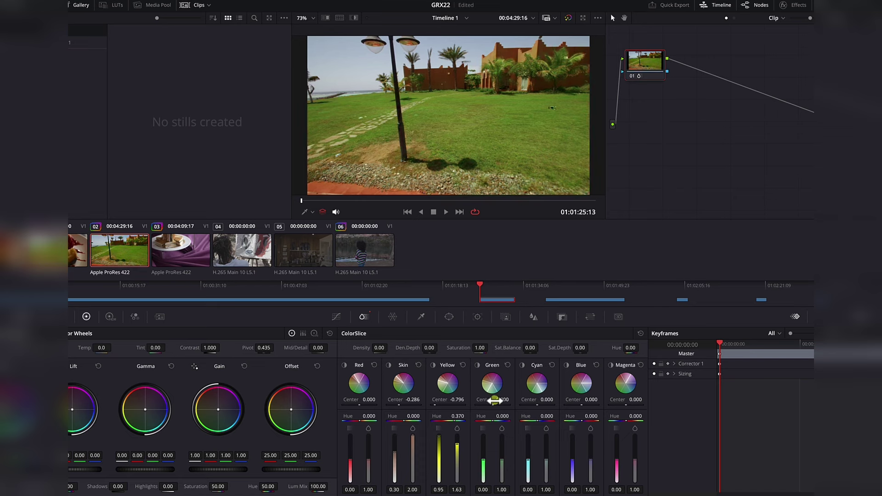
Step: Isolate the sky with the Cyan vector centered at 0.802, and set its saturation to 2.00, density to 0.32 and hue to 0.000
click(522, 365)
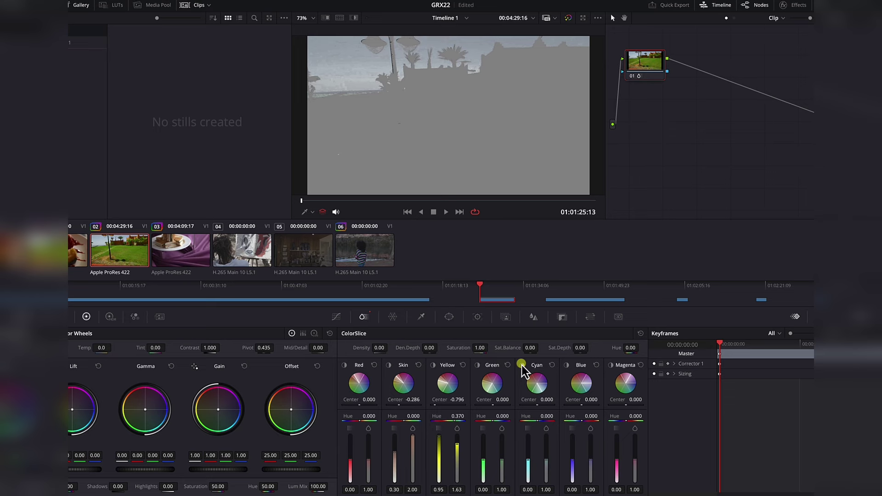
click(522, 366)
drag(536, 417, 641, 403)
drag(698, 402, 522, 368)
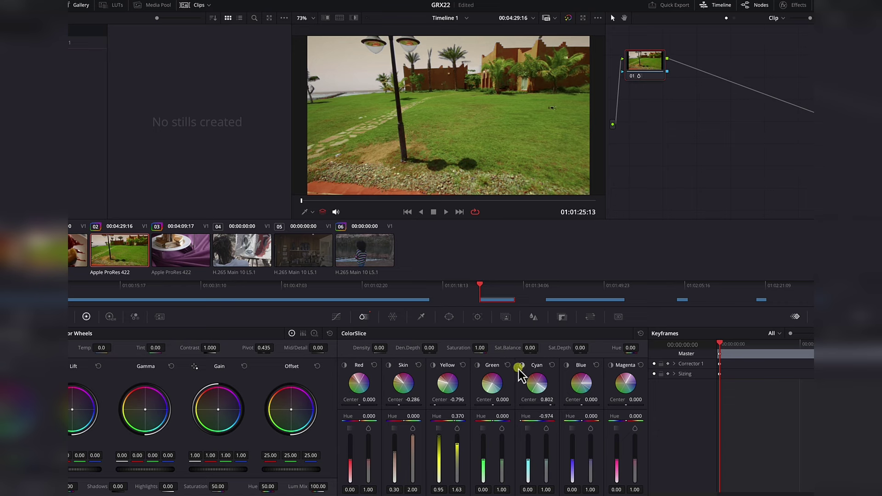
click(522, 368)
click(522, 368)
double_click(525, 415)
drag(543, 465, 550, 427)
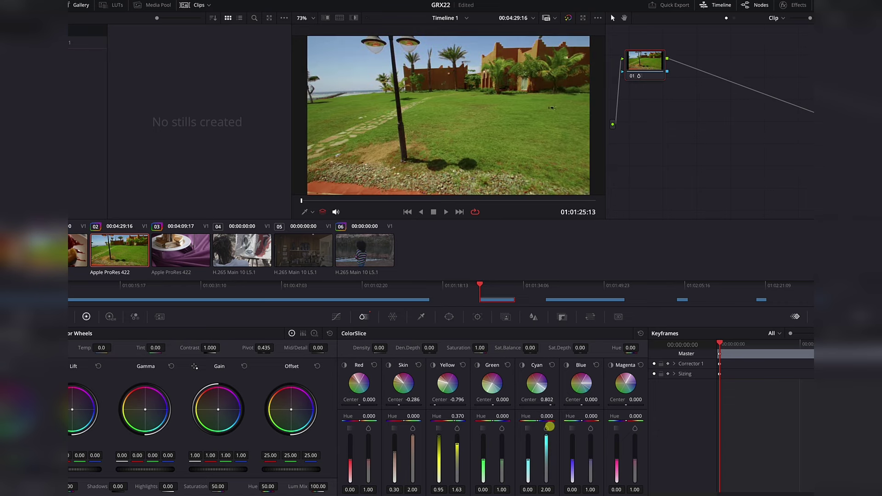
drag(526, 459, 515, 427)
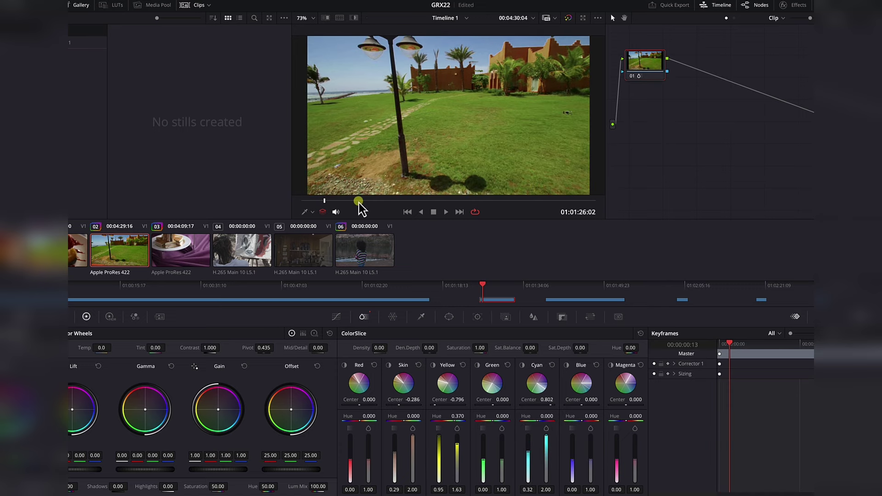
Step: Move to frame 01:01:25:22 and examine the building's rooftop edges against the sky at full-screen size
mouse_move(326, 202)
mouse_down()
mouse_move(305, 201)
mouse_move(317, 201)
mouse_up()
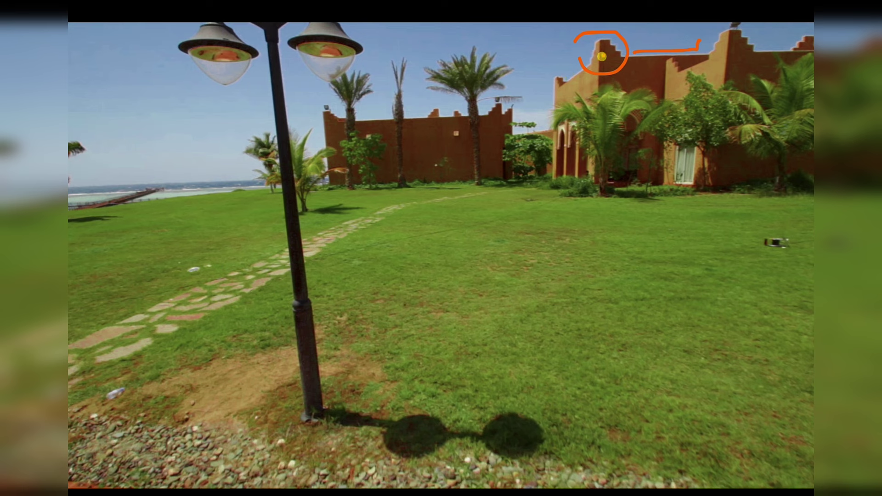
drag(606, 29, 628, 42)
mouse_move(746, 31)
mouse_down()
mouse_move(764, 50)
mouse_move(714, 42)
mouse_move(744, 28)
mouse_up()
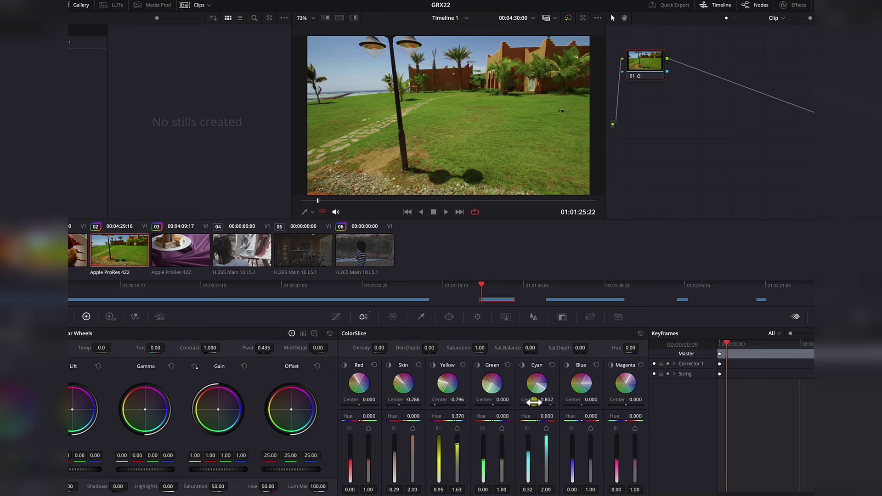
Step: Readjust the Cyan vector's center, trying values around -0.246, and toggle the full-screen view to check the building's edges
mouse_move(531, 401)
mouse_down()
mouse_move(541, 401)
mouse_move(265, 405)
mouse_move(371, 402)
mouse_move(330, 400)
mouse_up()
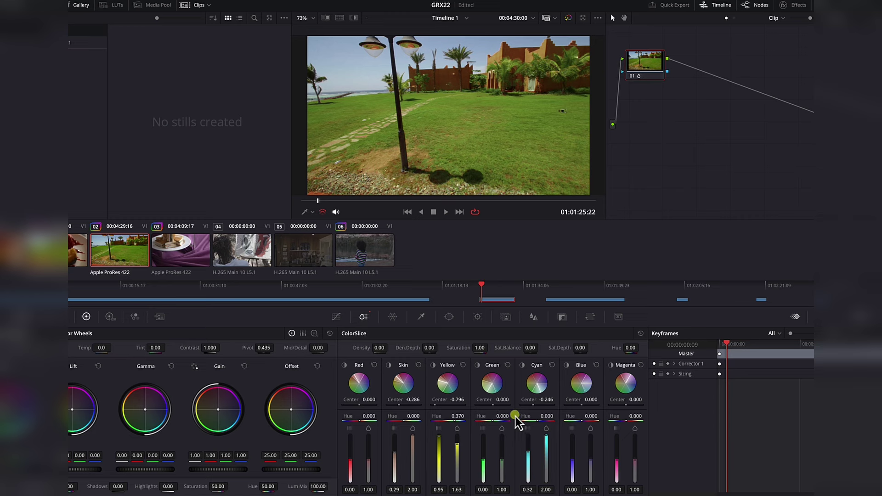
drag(528, 401, 481, 403)
drag(547, 402, 528, 443)
key(ctrl+f)
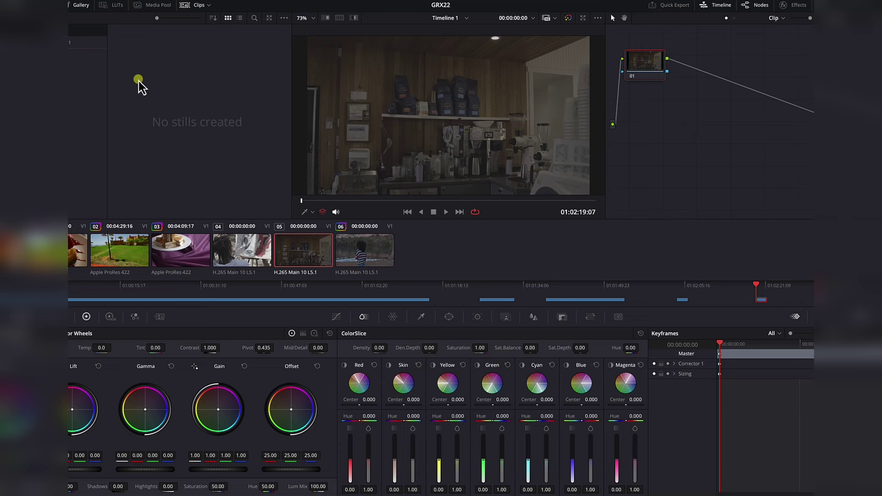
Step: Apply the grade of gallery still 1.279.1 to the coffee bar clip 05
click(69, 44)
right_click(143, 137)
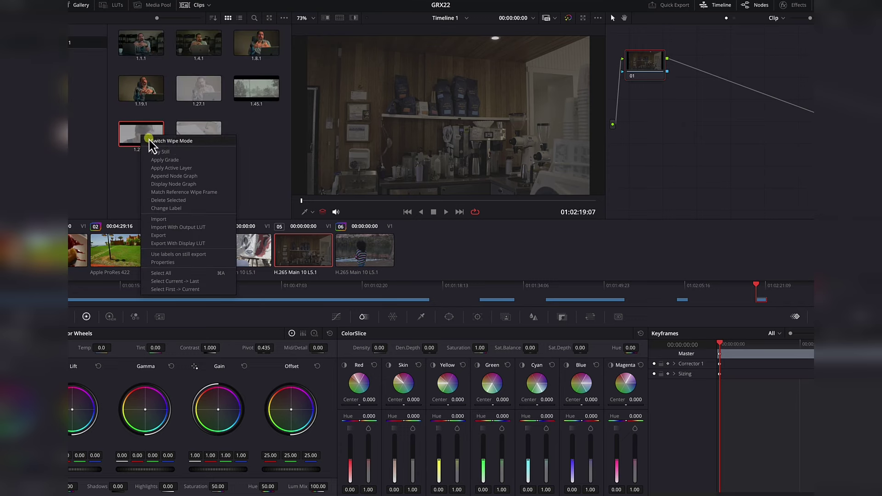
click(164, 160)
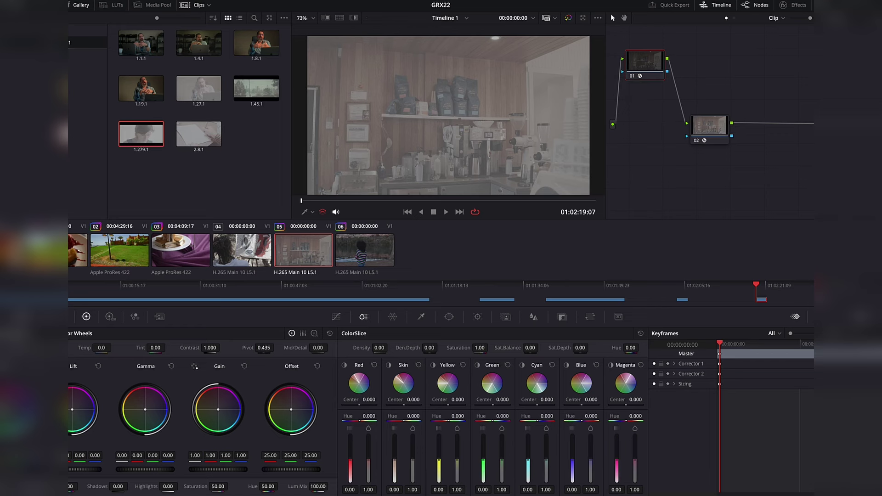
click(87, 30)
Step: Darken and add contrast to the coffee bar clip on node 02 with gamma at -0.79 and gain at 1.55
drag(679, 115, 711, 136)
click(707, 129)
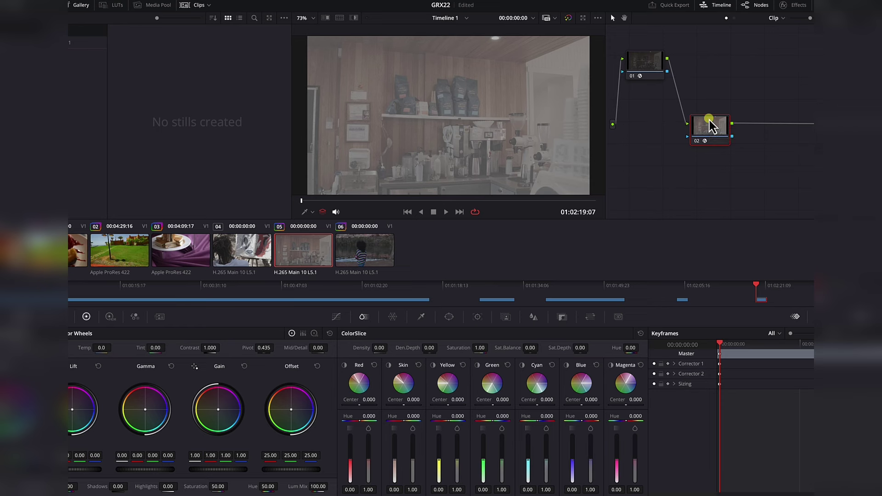
drag(713, 129, 715, 128)
drag(171, 469, 158, 470)
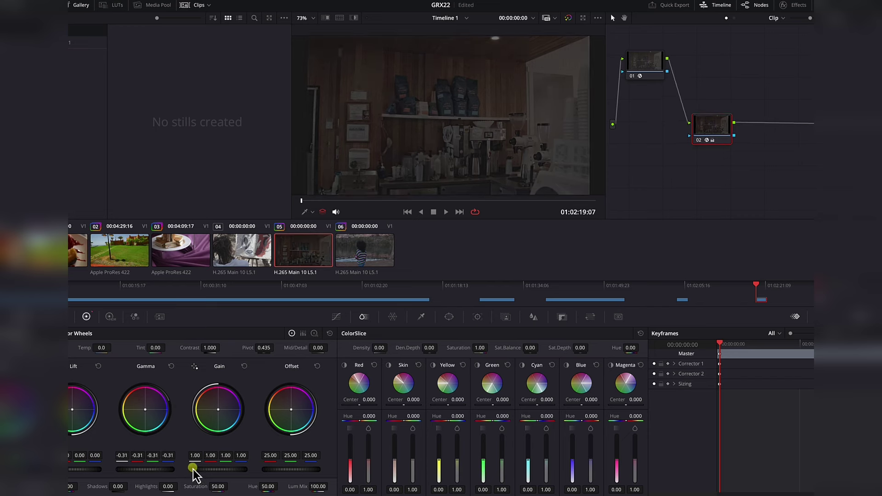
drag(232, 470, 298, 468)
drag(238, 467, 291, 466)
drag(171, 467, 132, 470)
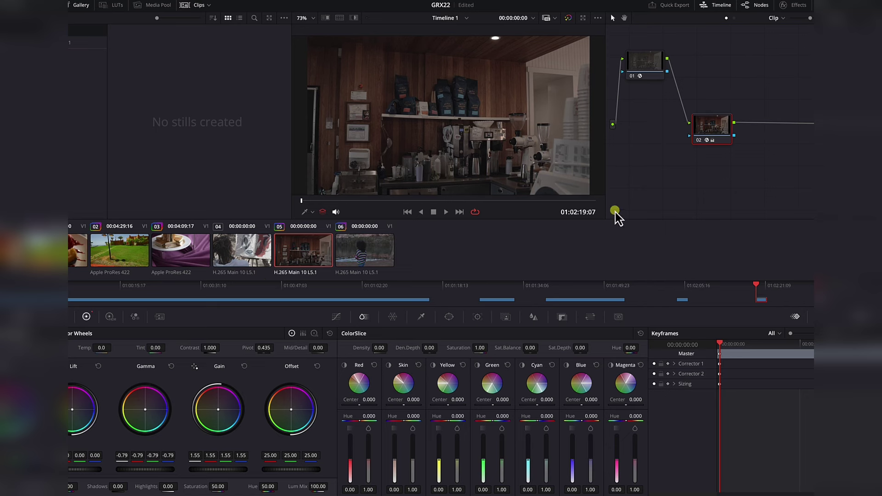
Step: Add a serial node after node 02, try a higher primary saturation on it, and reset the saturation to 50.00
key(alt+s)
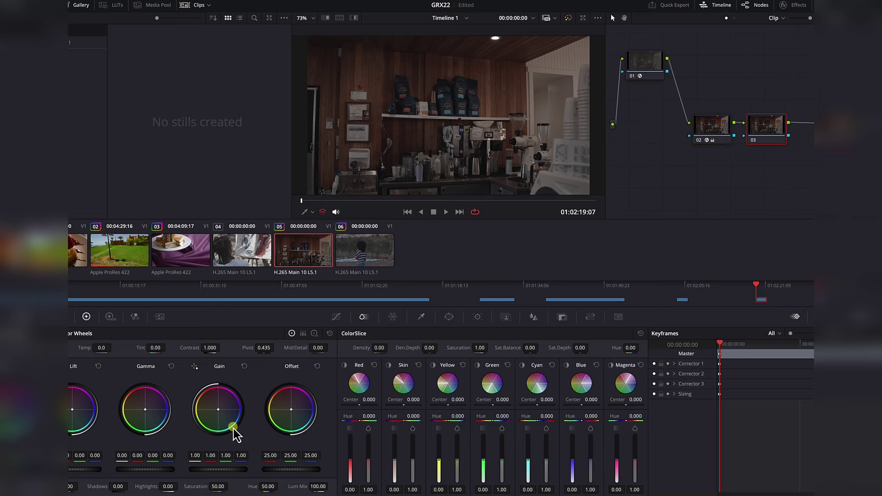
drag(223, 485, 265, 482)
double_click(193, 488)
Step: Center the Skin vector at -0.656 on the wooden wall using a temporary hue shift, and set its density to 0.26 and saturation to 1.10
click(345, 365)
click(344, 365)
click(389, 365)
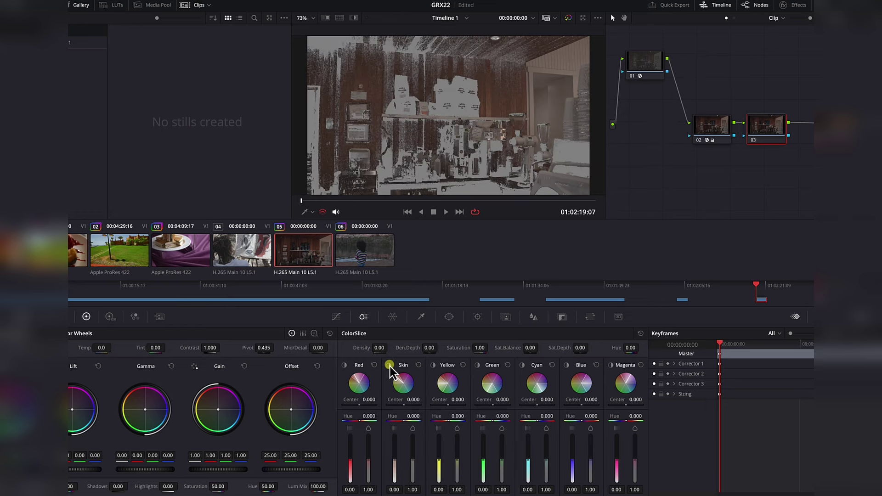
click(389, 365)
drag(409, 416, 344, 402)
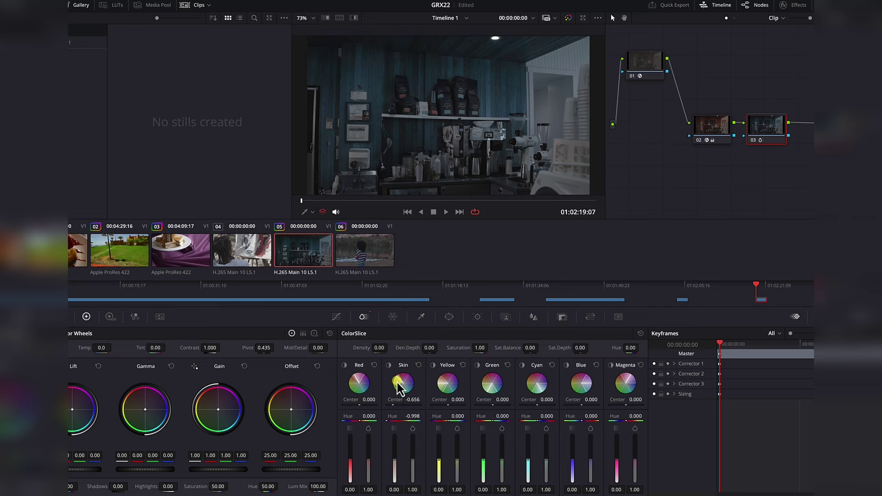
double_click(390, 416)
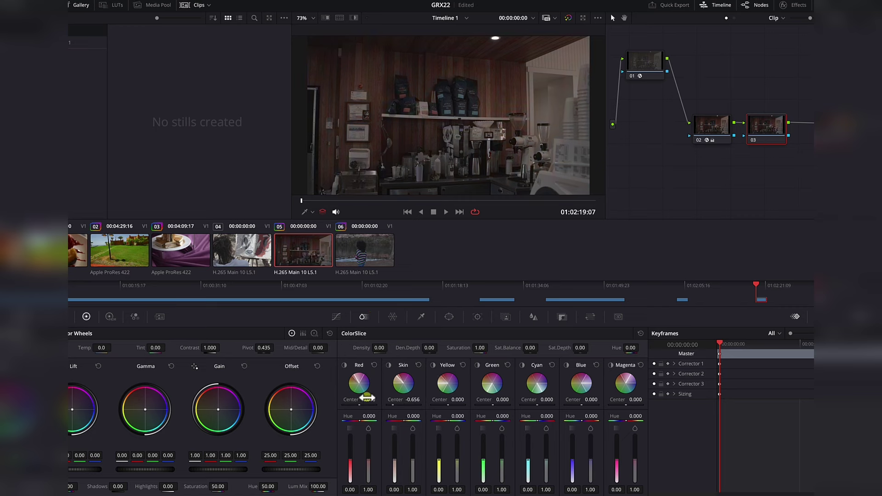
drag(412, 462, 391, 462)
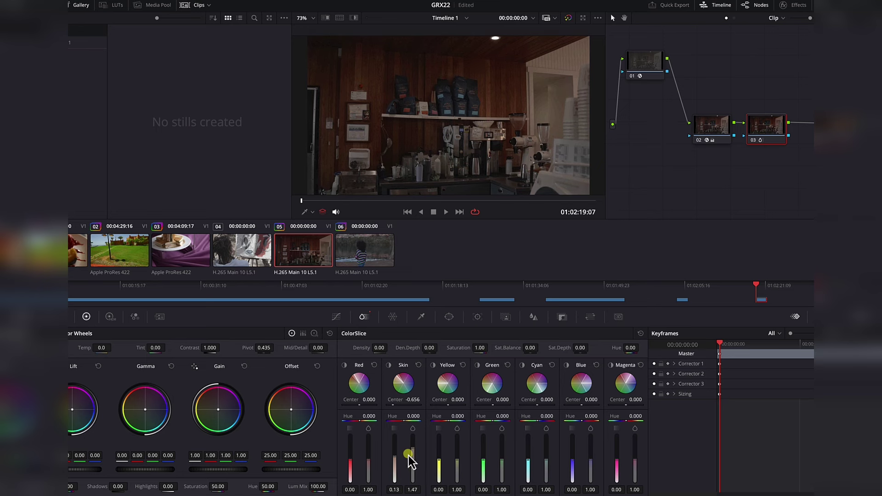
drag(409, 456, 393, 464)
mouse_move(390, 419)
mouse_down()
mouse_move(406, 419)
mouse_move(380, 426)
mouse_move(435, 426)
mouse_move(371, 422)
mouse_move(404, 420)
mouse_move(375, 417)
mouse_move(391, 417)
mouse_up()
Step: Highlight the Cyan vector's coverage and set its saturation to 1.97, density to 1.00 and hue to 0.138
click(520, 366)
click(521, 365)
click(520, 365)
click(520, 365)
drag(547, 473, 522, 414)
drag(527, 451, 558, 416)
Step: Compare the coffee bar frame full screen with the ColorSlice adjustments and grade repeatedly switched off and on
key(ctrl+f)
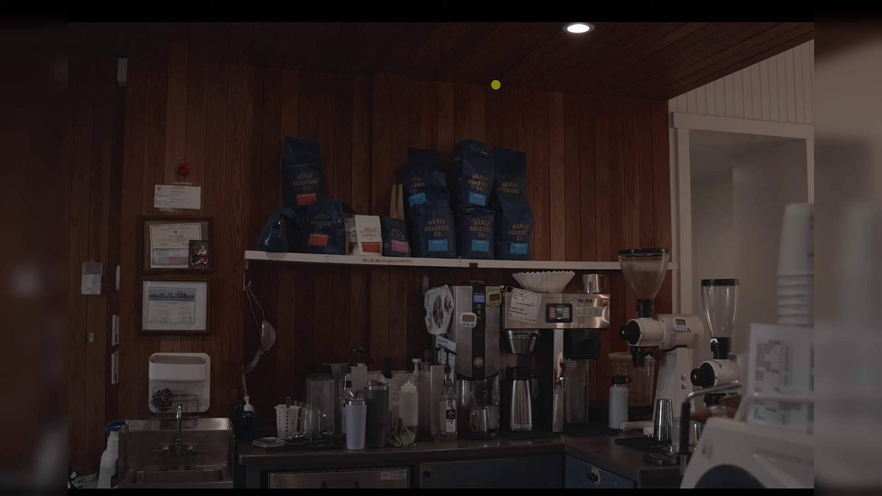
key(ctrl+d)
key(shift+d)
key(shift+d)
key(shift+d)
key(shift+d)
key(shift+d)
key(shift+d)
key(shift+d)
key(shift+d)
key(shift+d)
key(ctrl+f)
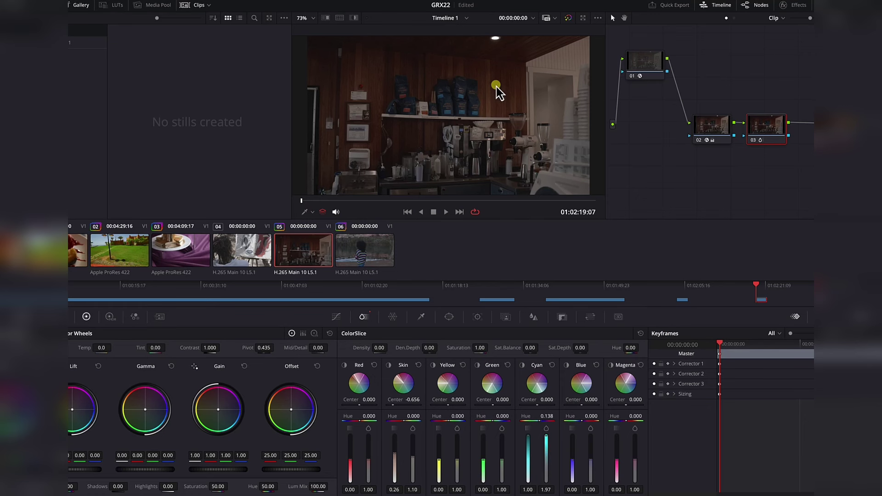
Step: Add a new grading version of the coffee bar clip with node 03 reset and raise that node's primary saturation
key(ctrl+y)
drag(757, 133, 756, 133)
click(756, 136)
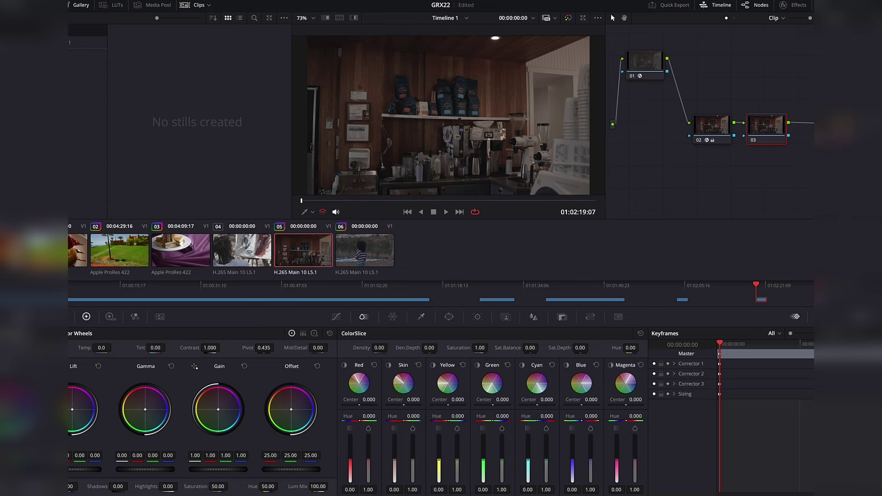
drag(261, 486, 357, 479)
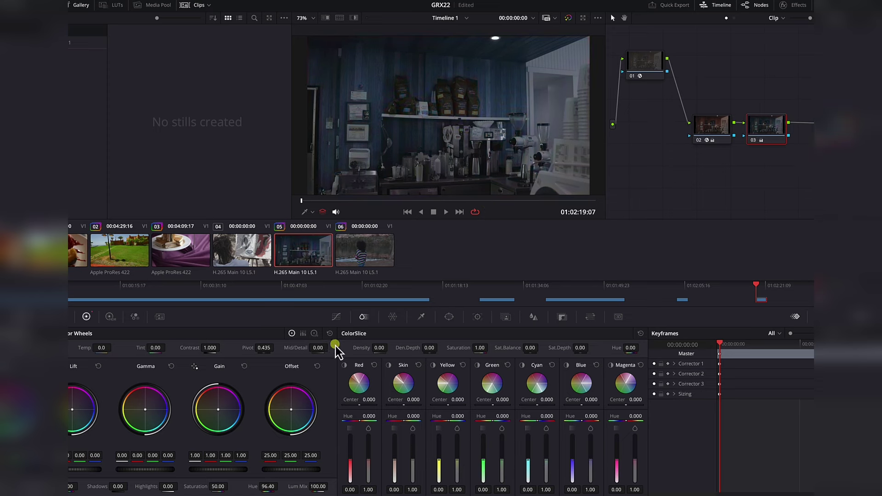
drag(232, 478, 324, 476)
Step: Switch repeatedly between the ColorSlice and primary saturation versions of the coffee bar clip in full-screen view to compare them
key(ctrl+f)
key(ctrl+d)
key(ctrl+d)
key(ctrl+d)
key(ctrl+d)
key(ctrl+d)
key(ctrl+d)
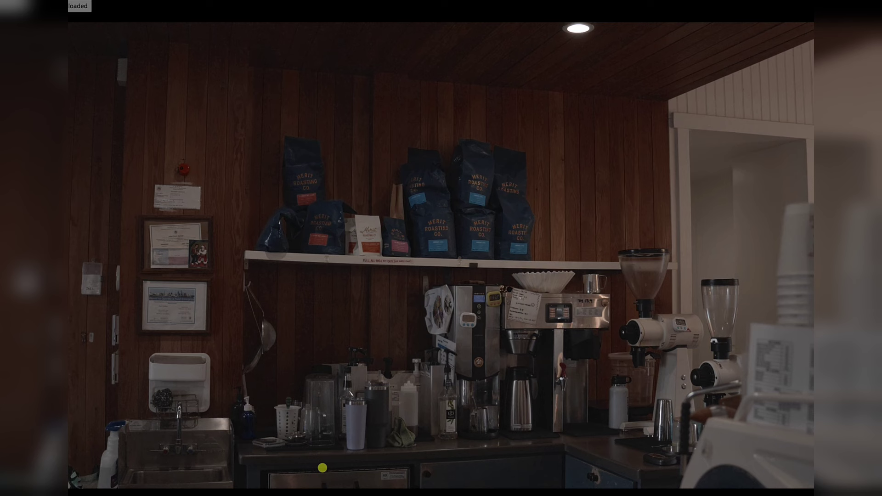
key(shift+d)
key(shift+d)
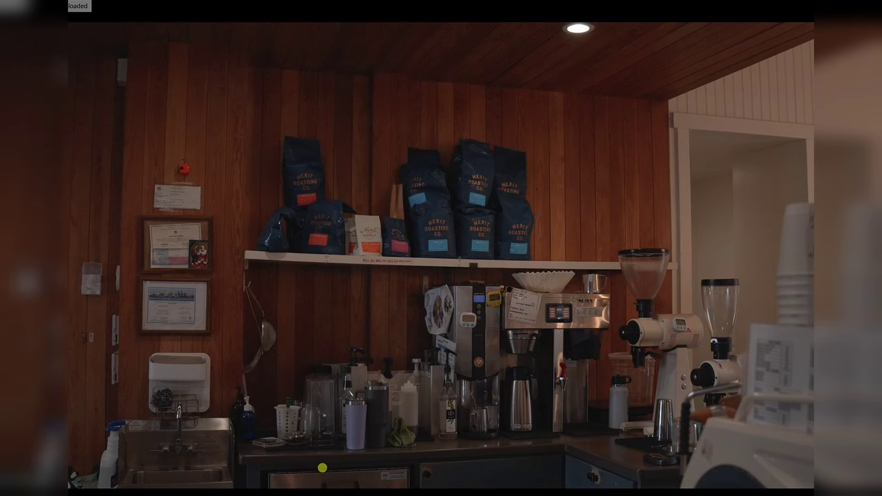
key(shift+d)
key(shift+d)
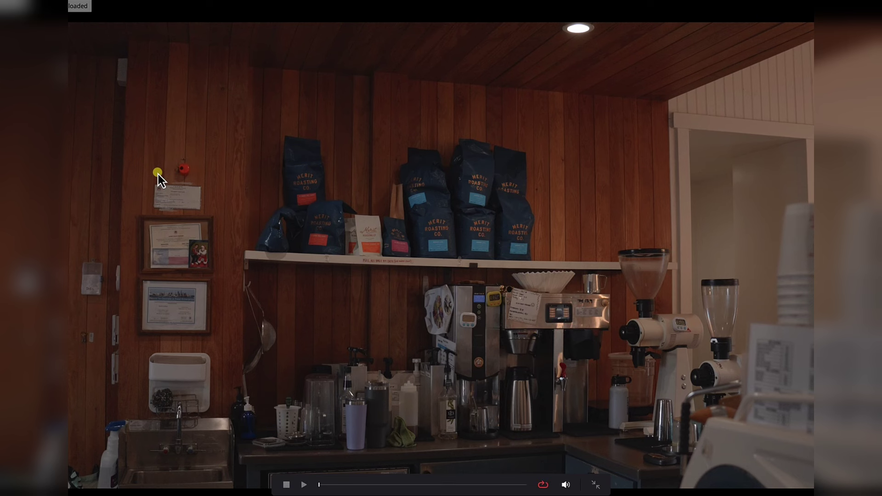
key(shift+d)
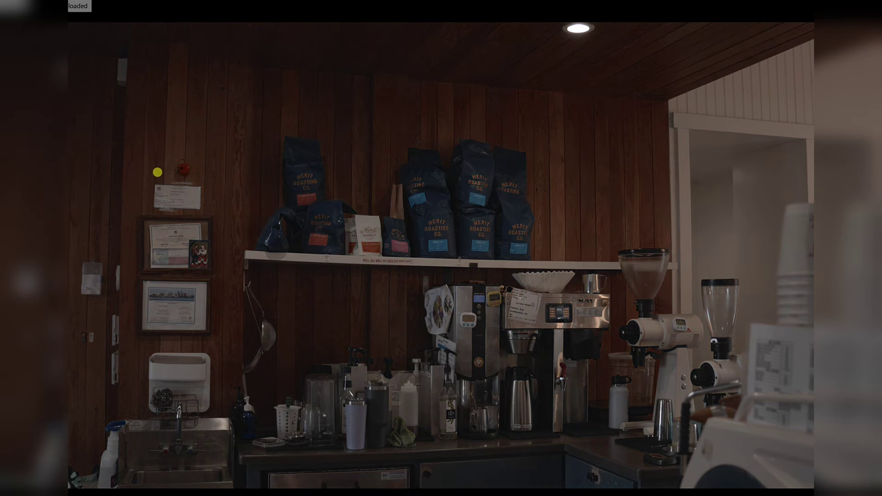
key(shift+d)
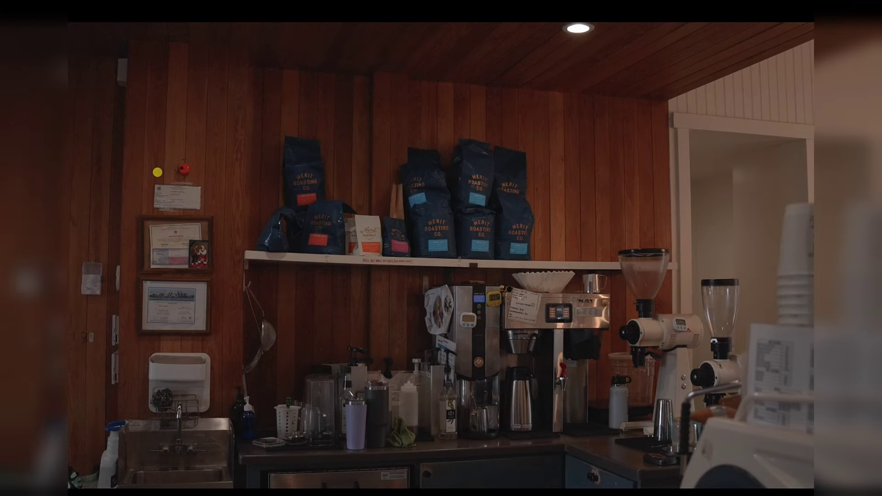
key(shift+d)
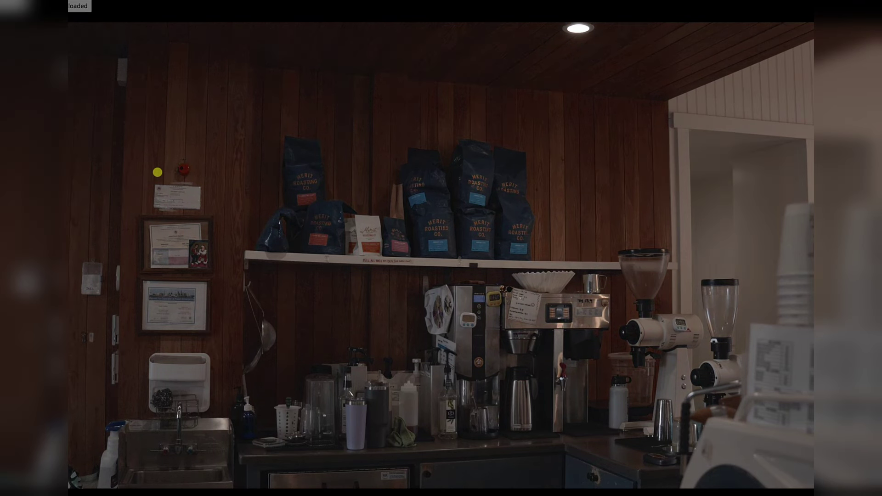